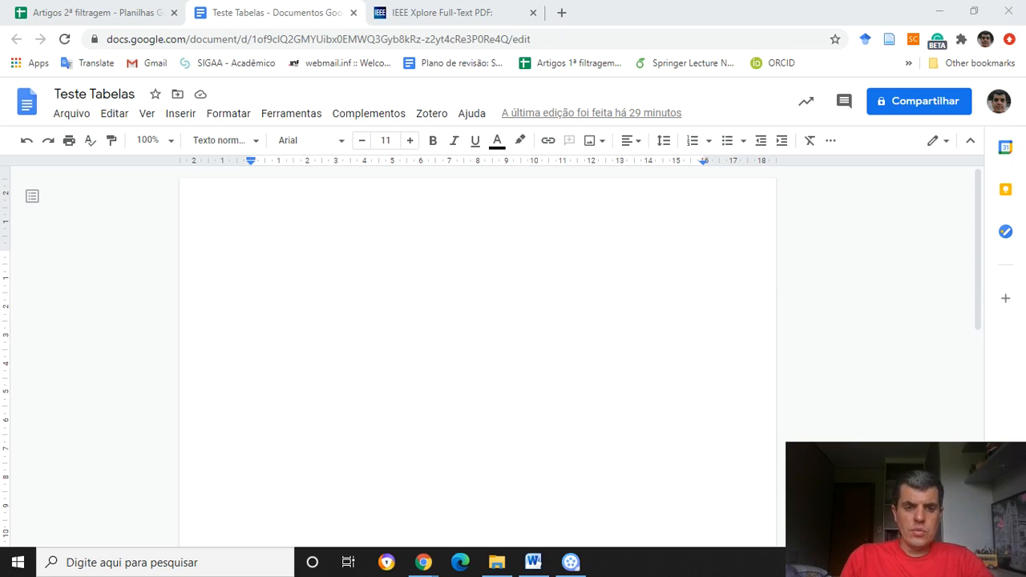
- Insert a table with 2 columns and 5 rows at the start of the blank document
{"action": "double_click", "coordinate": [255, 257]}
{"action": "left_click", "coordinate": [253, 257]}
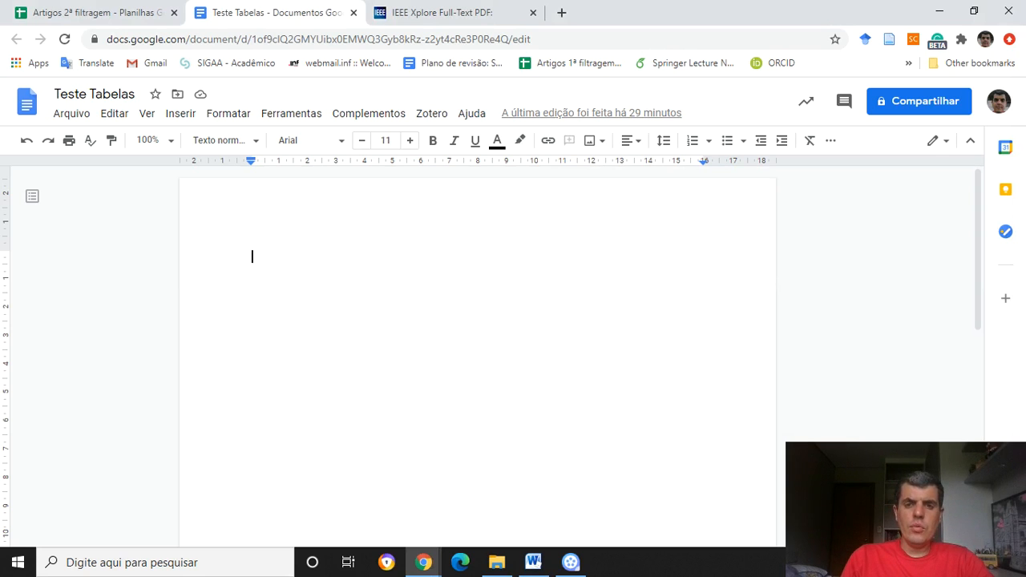
{"action": "left_click", "coordinate": [181, 113]}
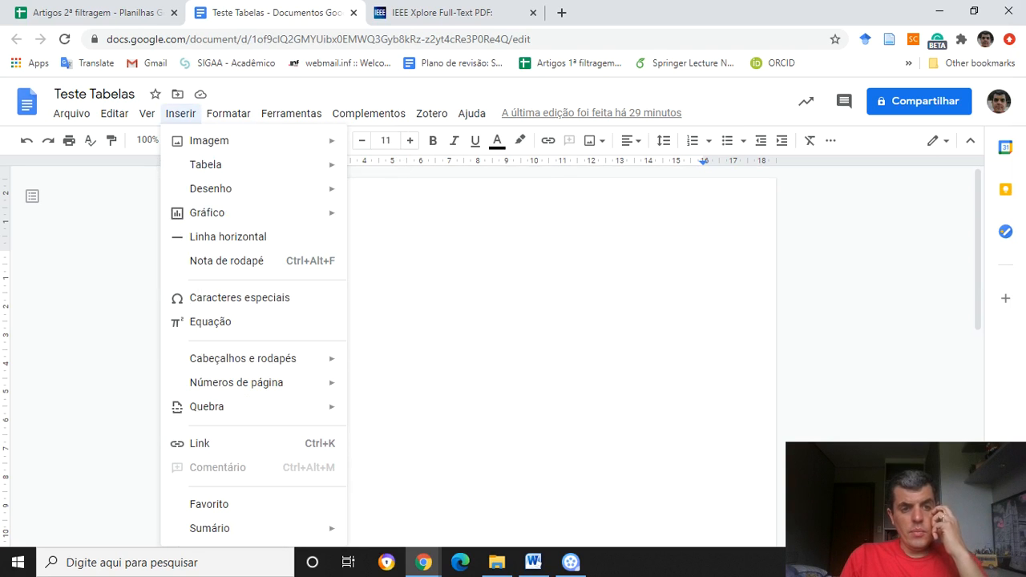
{"action": "mouse_move", "coordinate": [206, 164]}
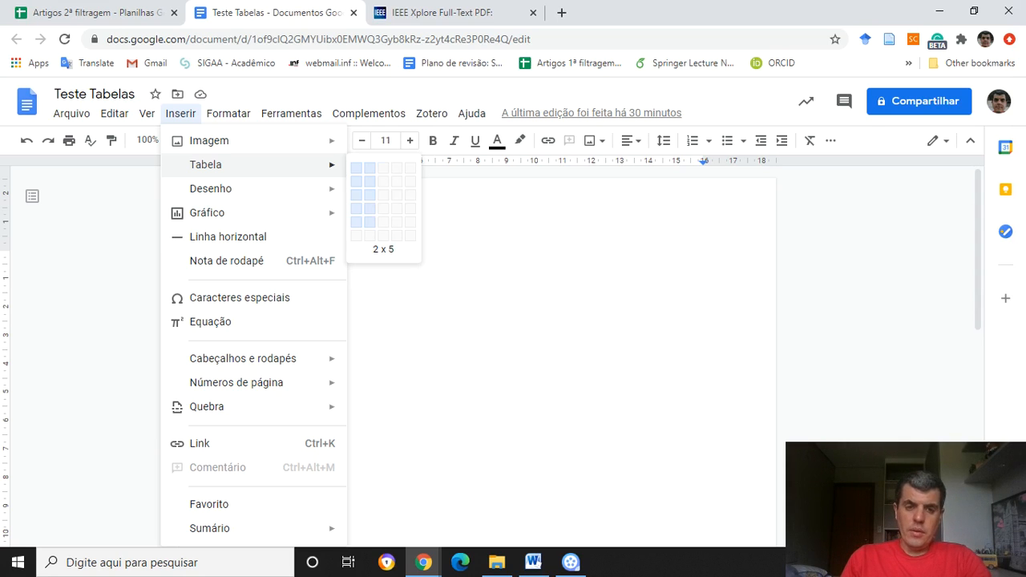
{"action": "left_click", "coordinate": [369, 222]}
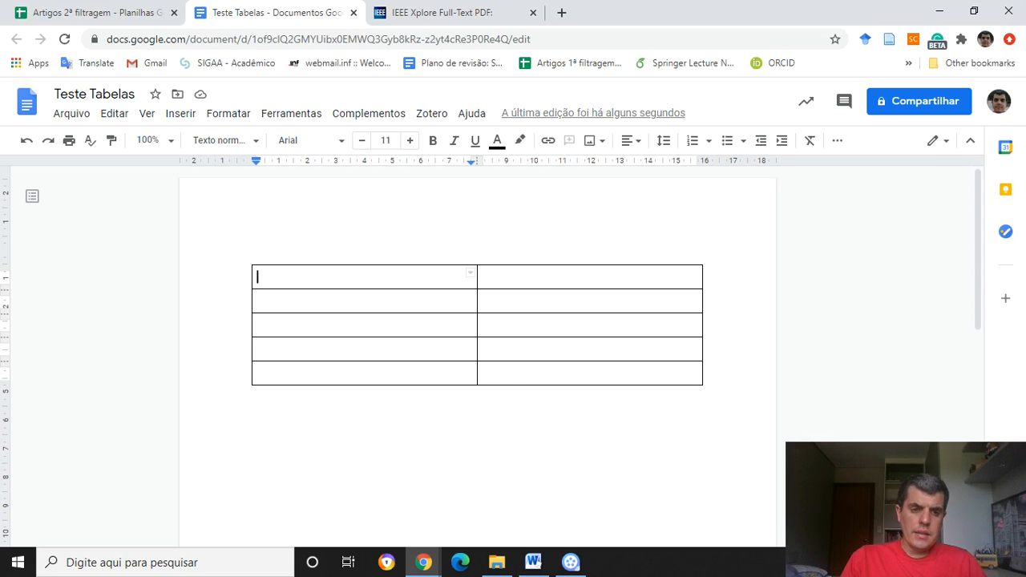
- Color the left border of the table's first cell red
{"action": "left_click", "coordinate": [252, 278]}
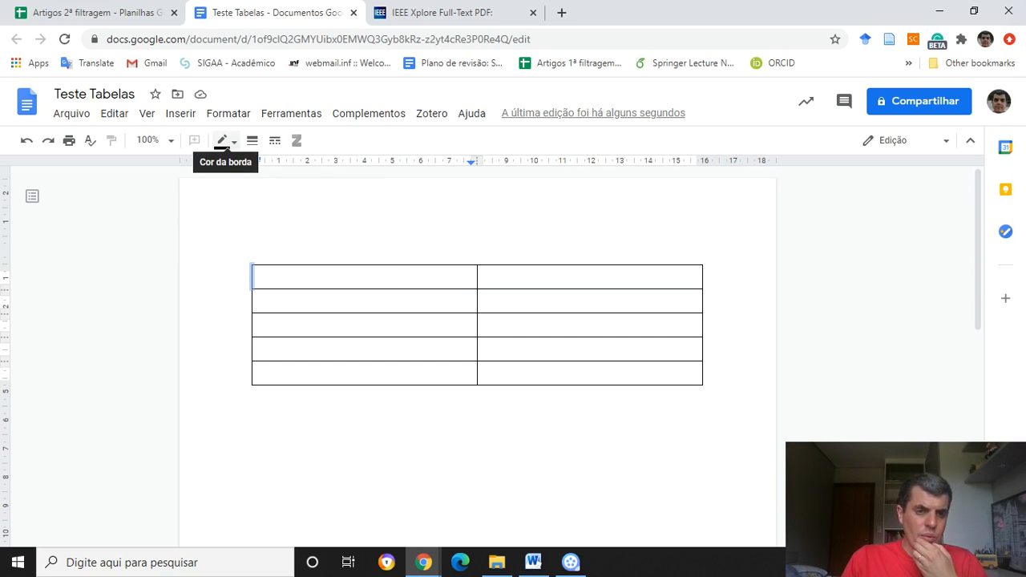
{"action": "left_click", "coordinate": [223, 140]}
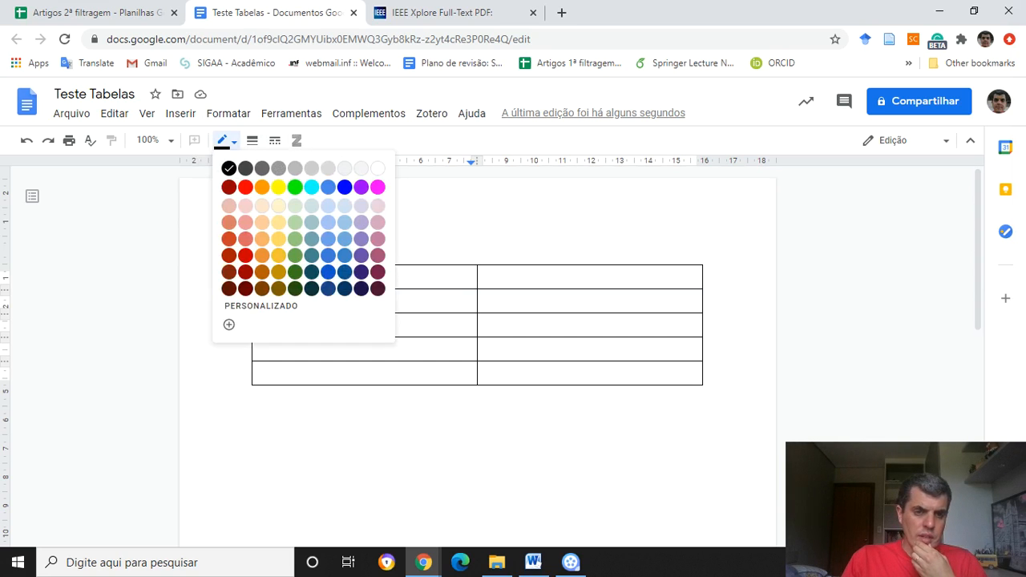
{"action": "left_click", "coordinate": [246, 187]}
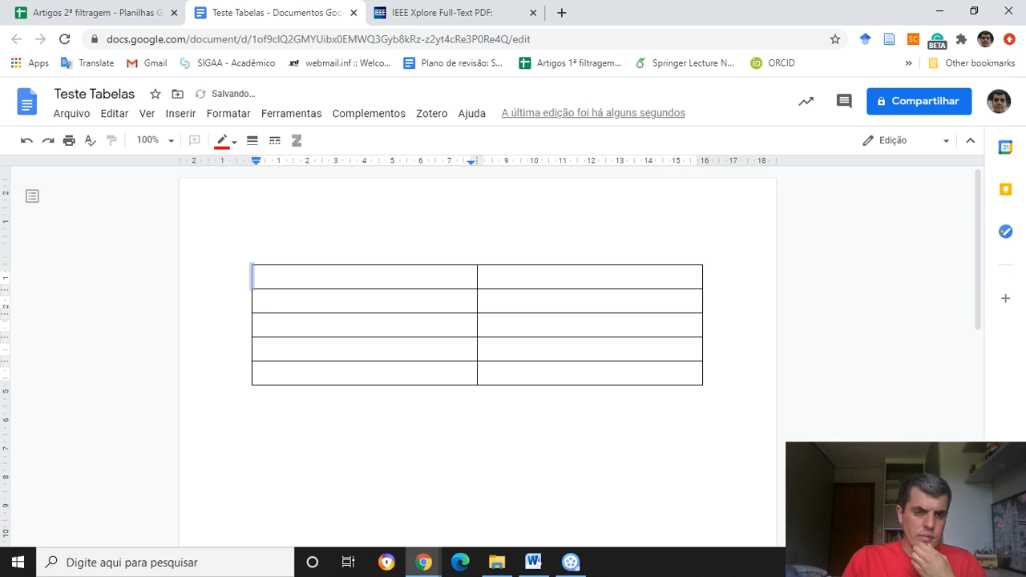
{"action": "left_click", "coordinate": [313, 276]}
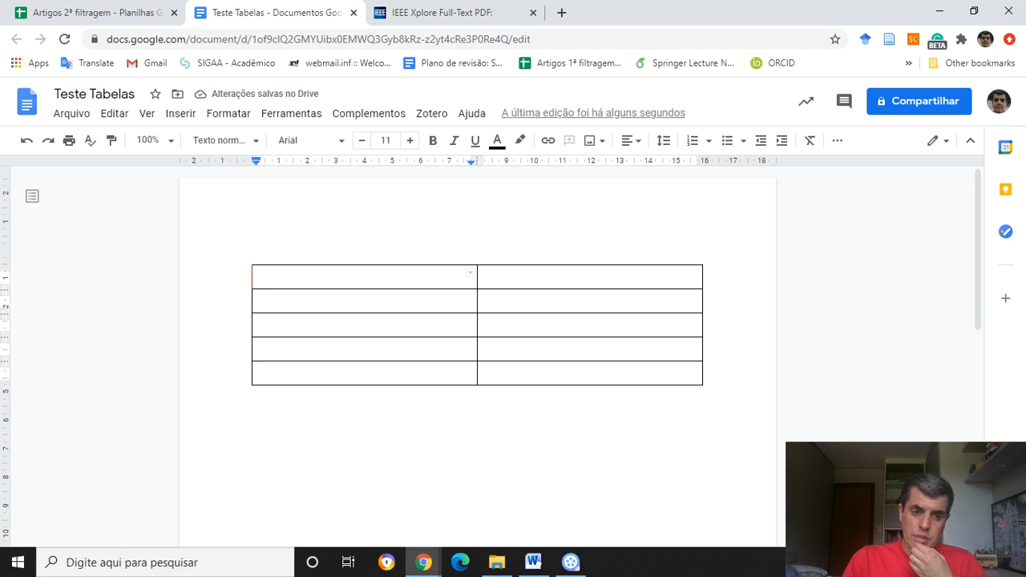
- Change the left border of the table's first cell to the dotted line style
{"action": "left_click", "coordinate": [251, 277]}
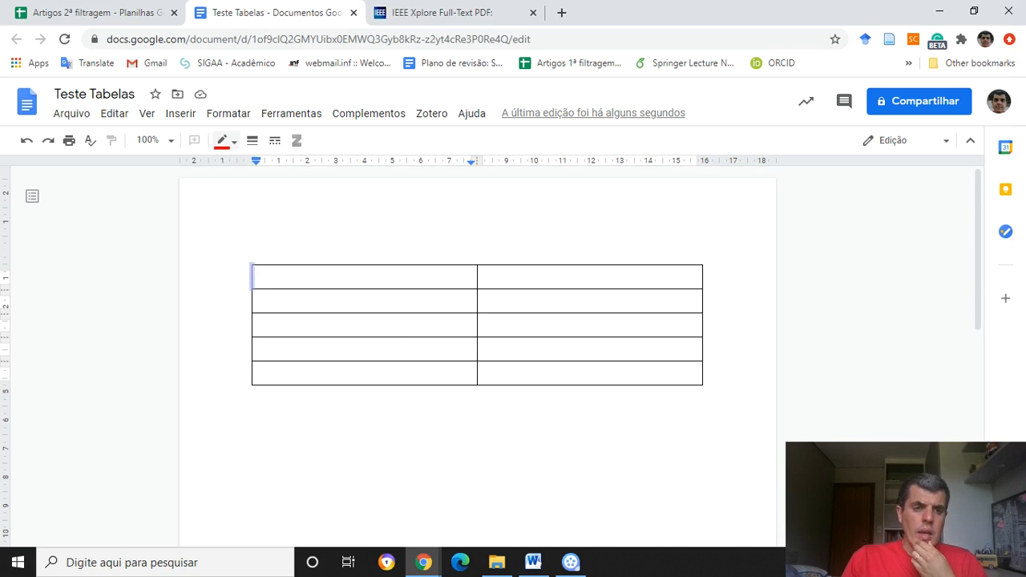
{"action": "left_click", "coordinate": [224, 140]}
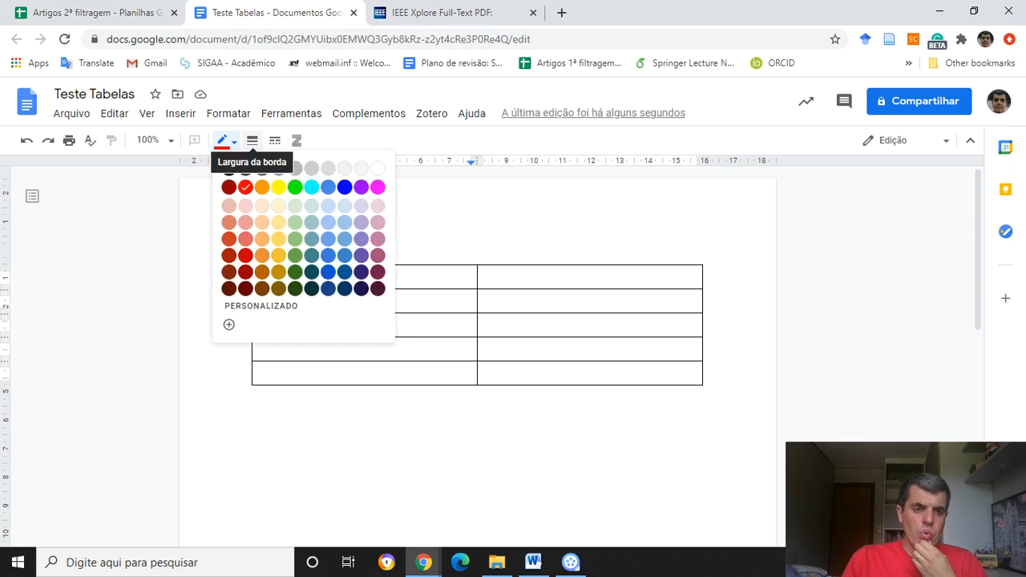
{"action": "left_click", "coordinate": [275, 140]}
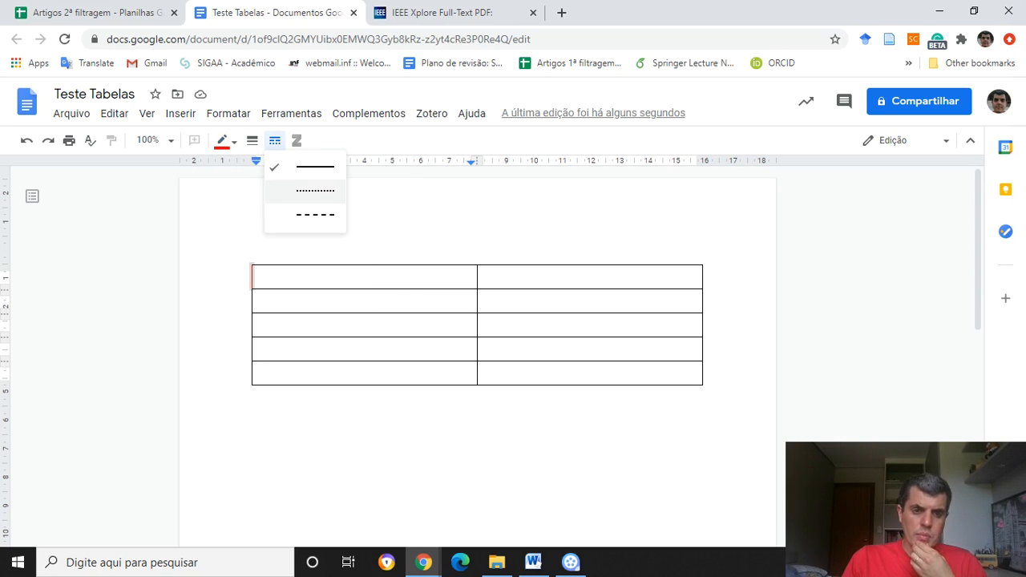
{"action": "left_click", "coordinate": [315, 191]}
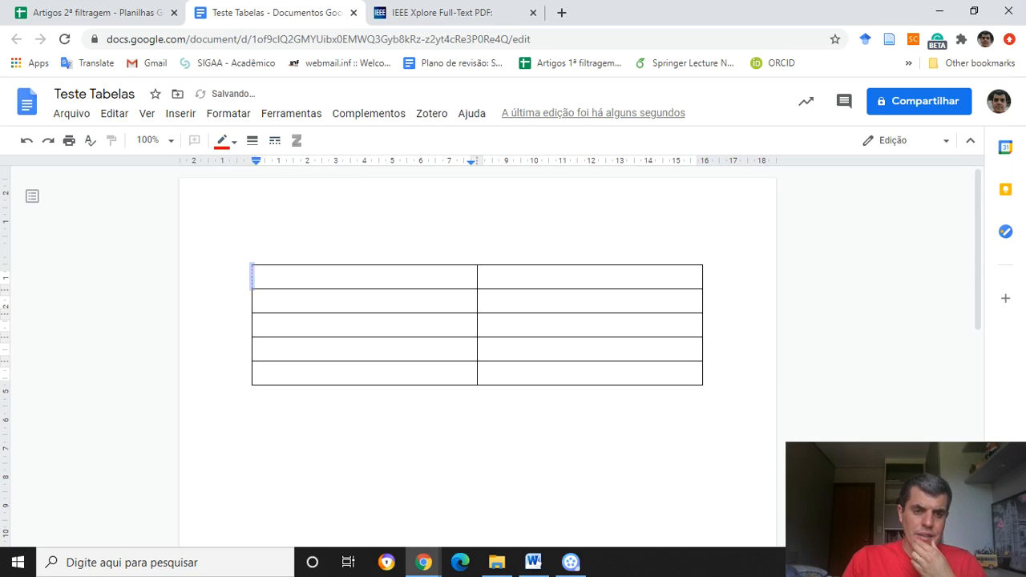
{"action": "left_click", "coordinate": [257, 276]}
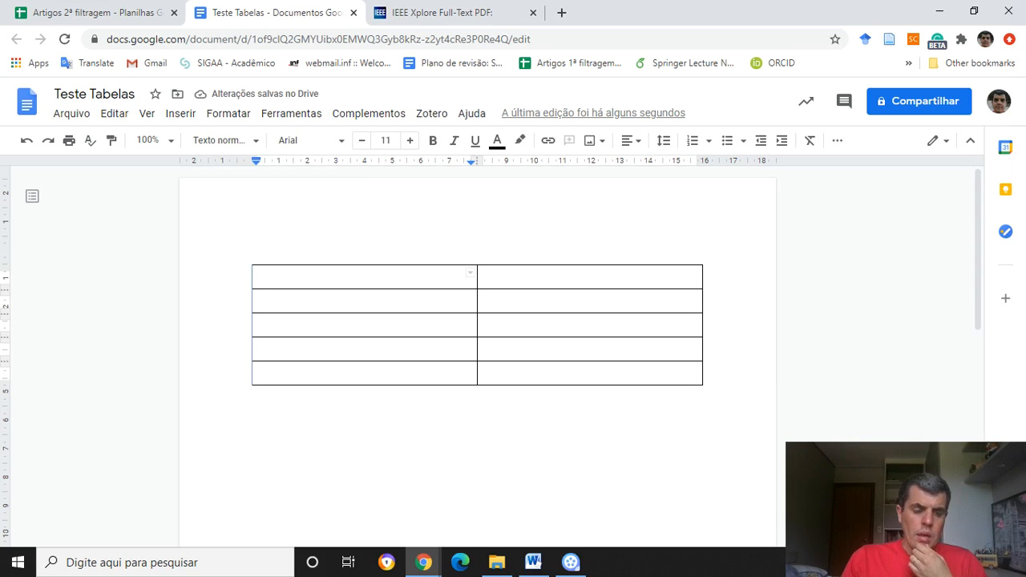
- Hide the left border of the table's first cell by setting its width to 0 pt
{"action": "left_click", "coordinate": [252, 276]}
{"action": "left_click", "coordinate": [252, 140]}
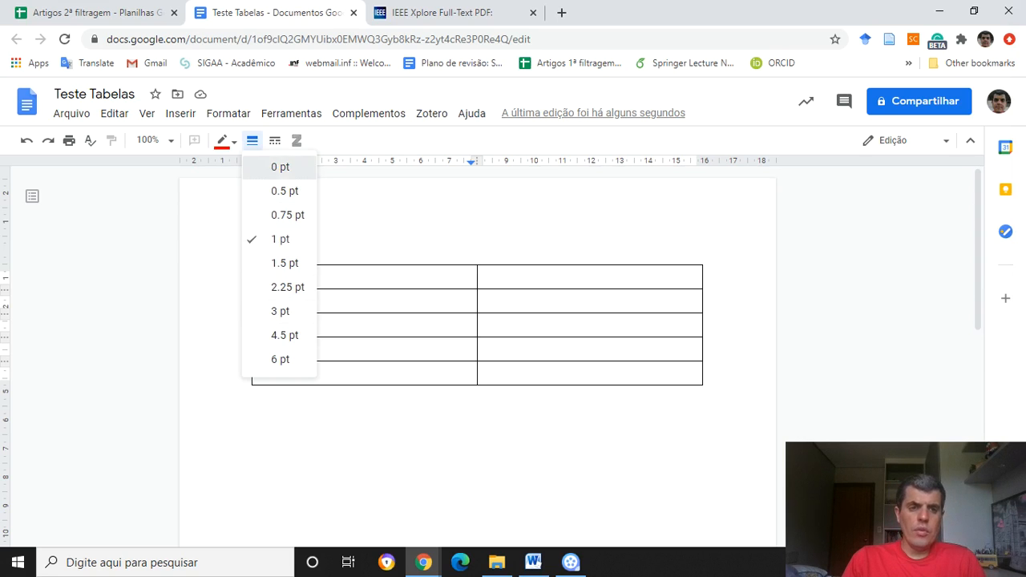
{"action": "left_click", "coordinate": [280, 167]}
{"action": "left_click", "coordinate": [258, 276]}
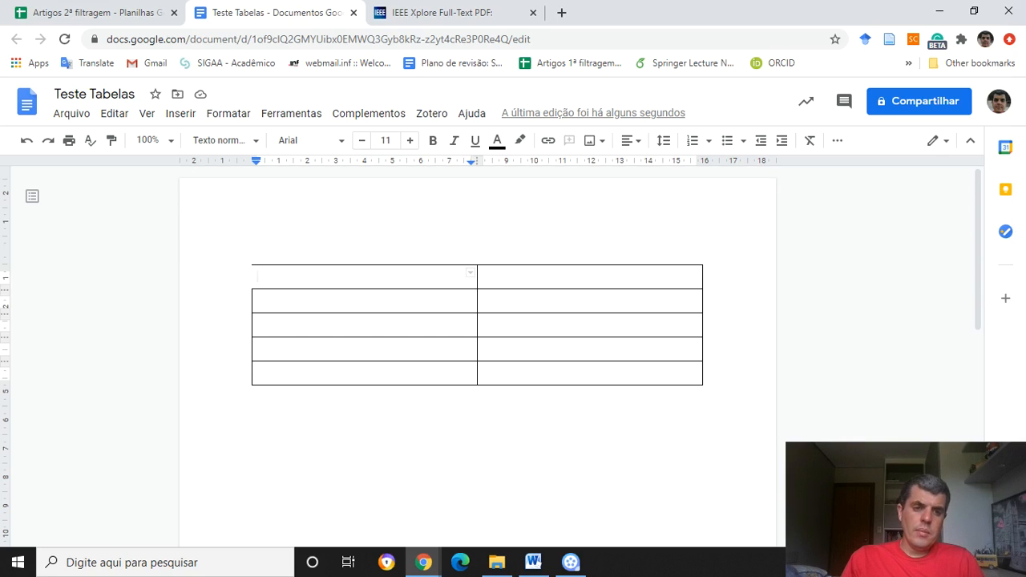
- Set the left border of the first column's cells in rows 2 to 5 to 0 pt
{"action": "left_click_drag", "start_coordinate": [365, 300], "coordinate": [449, 373]}
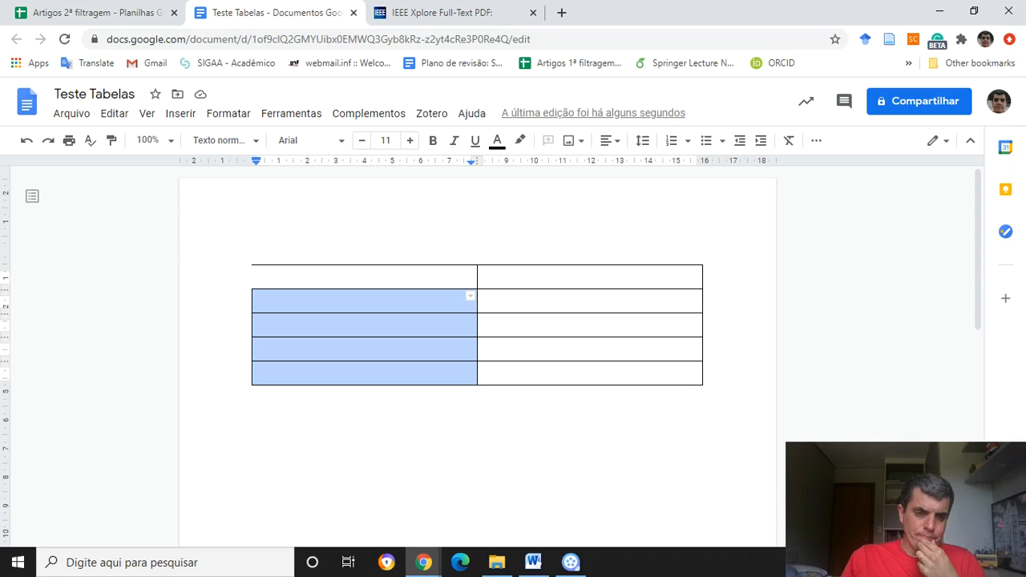
{"action": "left_click", "coordinate": [259, 300]}
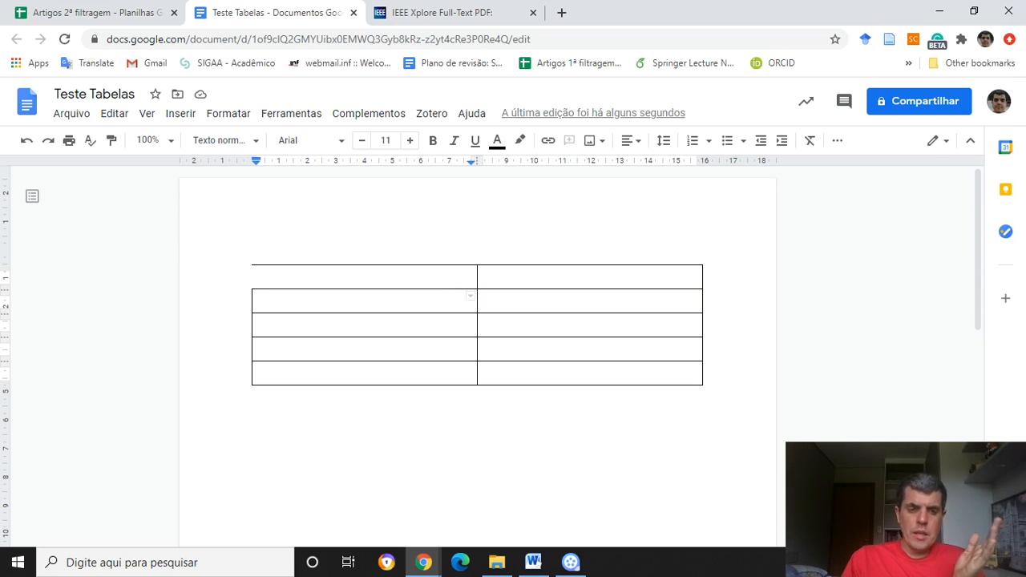
{"action": "key", "text": "shift+Right"}
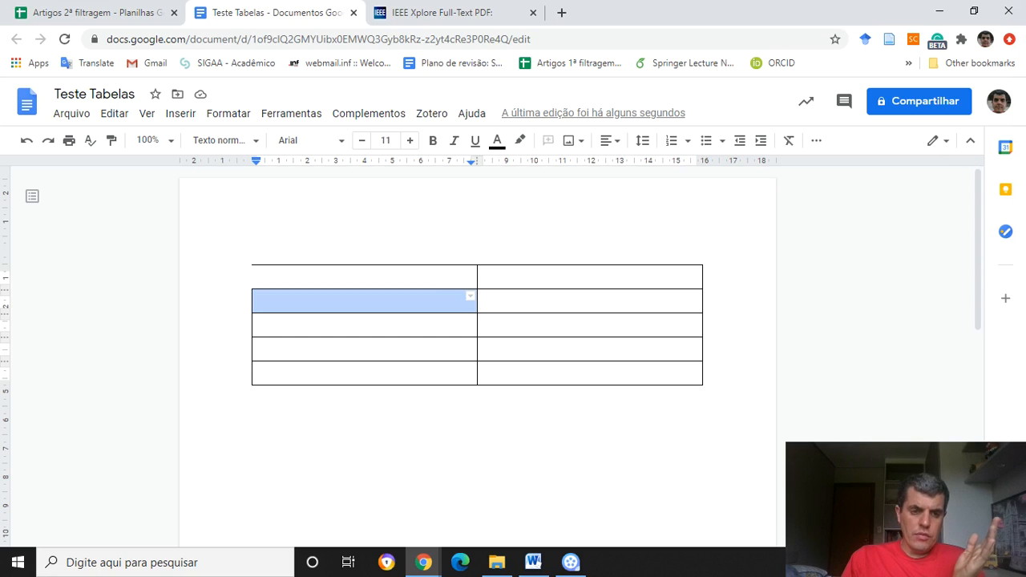
{"action": "key", "text": "shift+Down"}
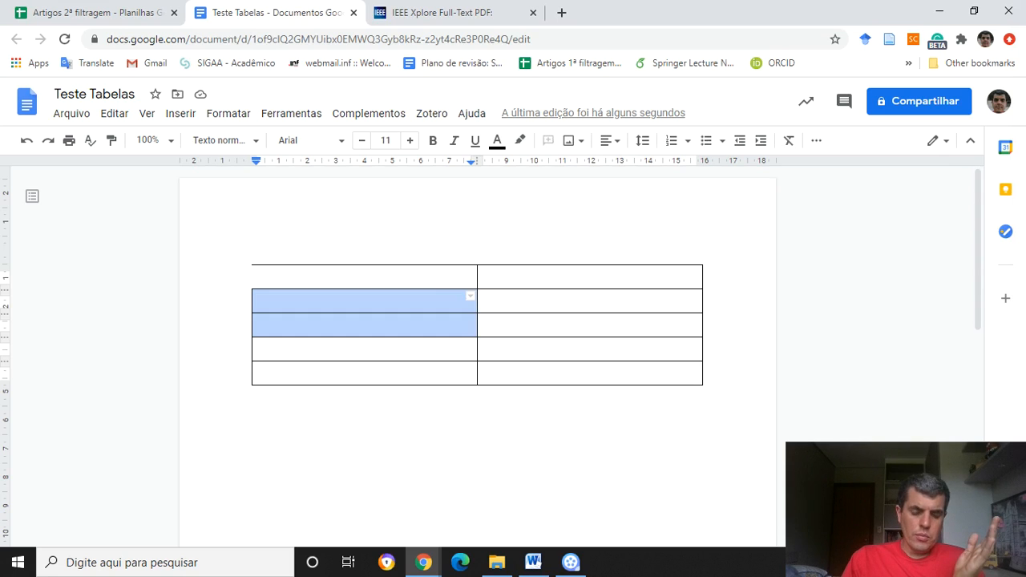
{"action": "key", "text": "shift+Down"}
{"action": "key", "text": "shift+Down"}
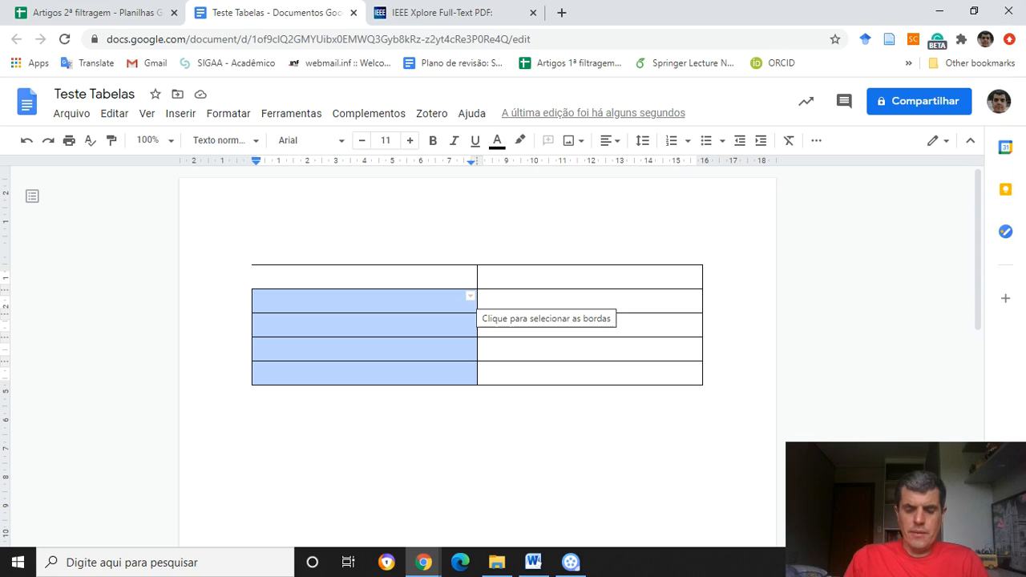
{"action": "left_click", "coordinate": [477, 308]}
{"action": "left_click", "coordinate": [471, 296]}
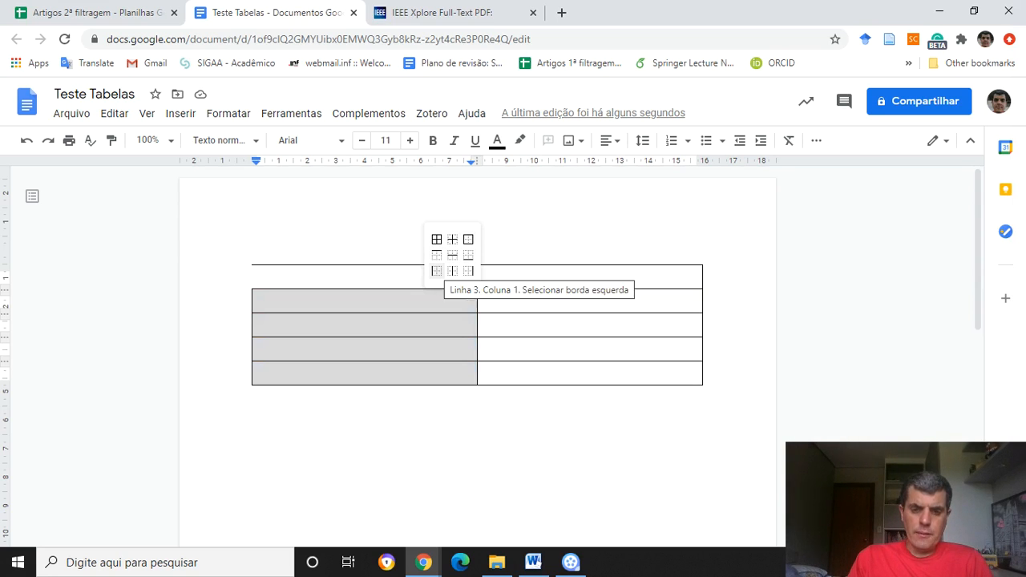
{"action": "left_click", "coordinate": [436, 271]}
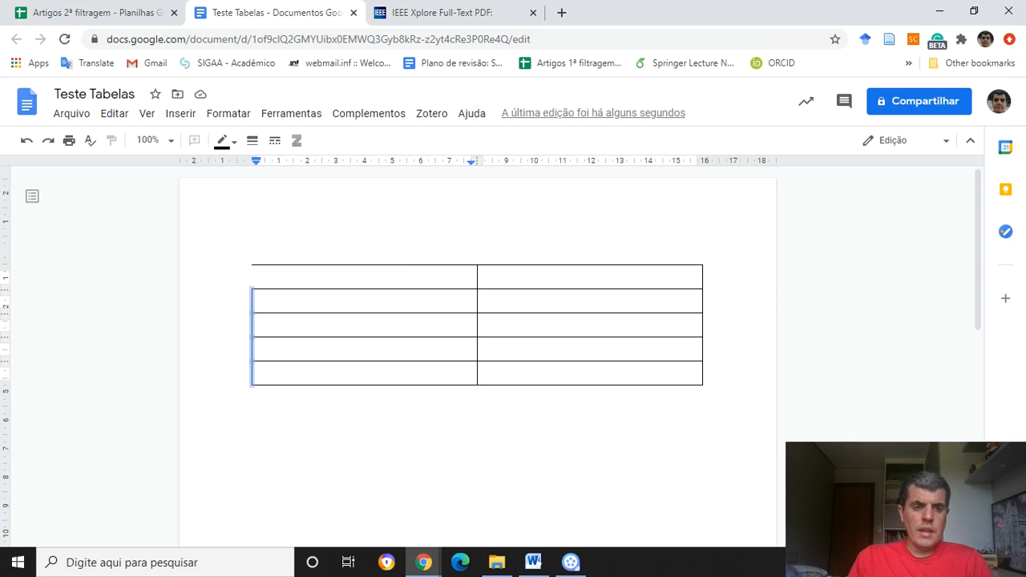
{"action": "left_click", "coordinate": [253, 140]}
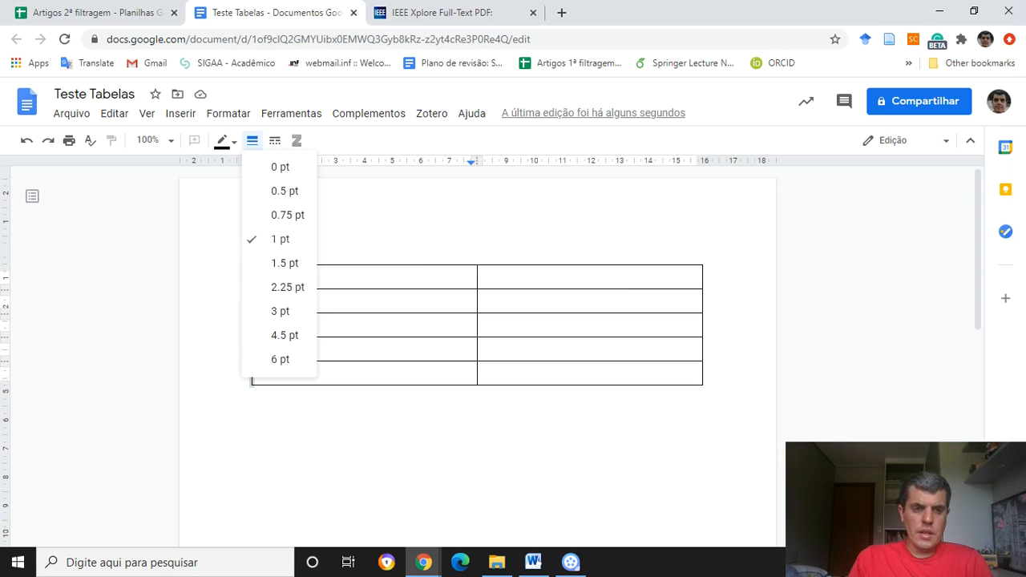
{"action": "left_click", "coordinate": [280, 166]}
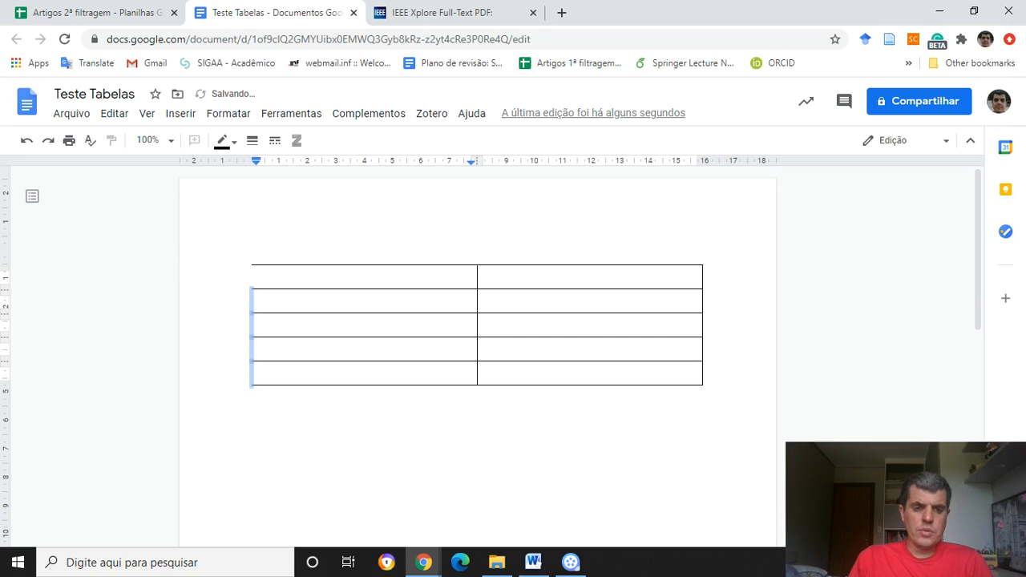
{"action": "left_click", "coordinate": [321, 301]}
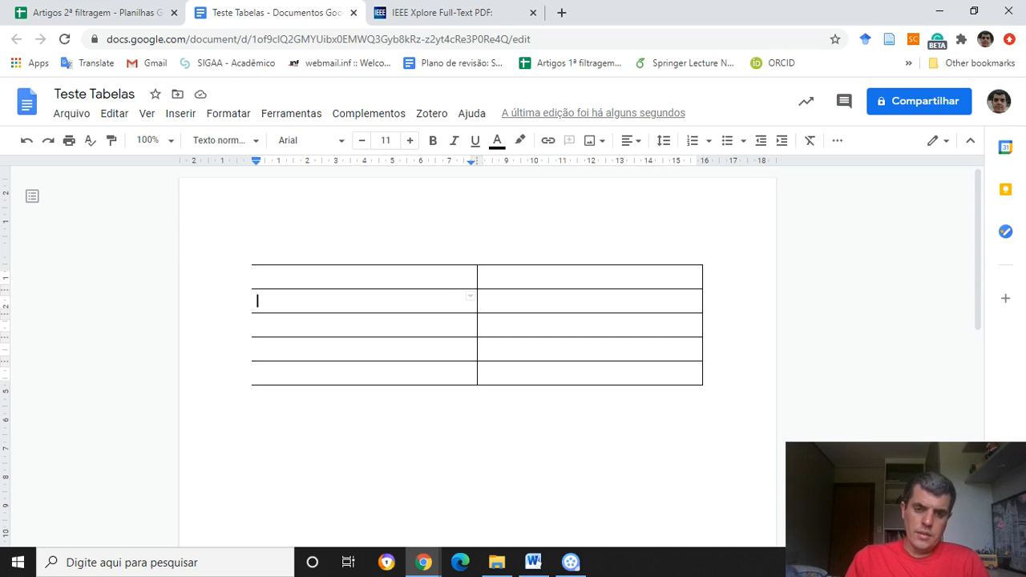
- Set the right border of all five cells in the second column to 0 pt
{"action": "left_click", "coordinate": [590, 278]}
{"action": "key", "text": "shift+Down"}
{"action": "key", "text": "shift+Down"}
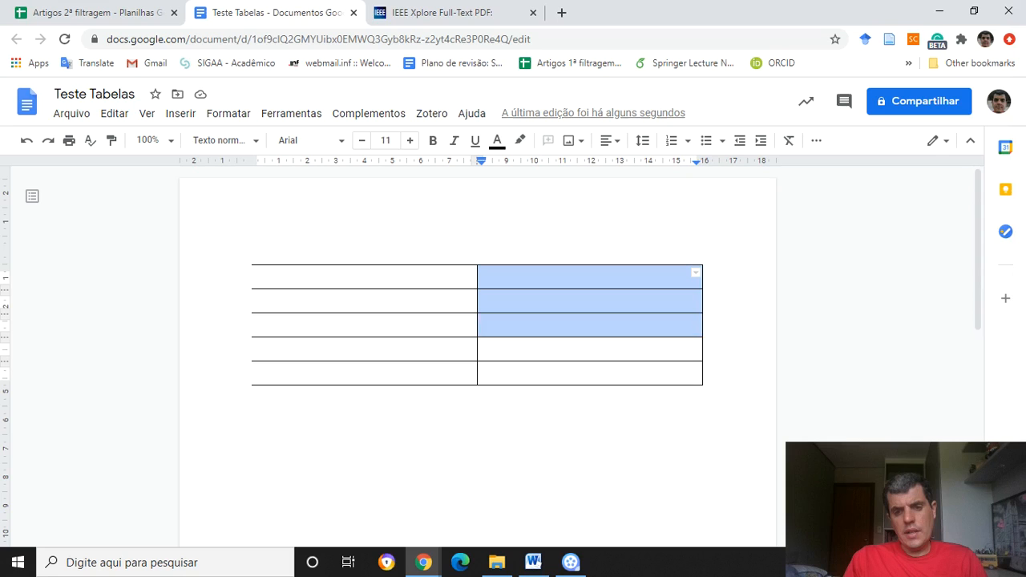
{"action": "key", "text": "shift+Down"}
{"action": "key", "text": "shift+Down"}
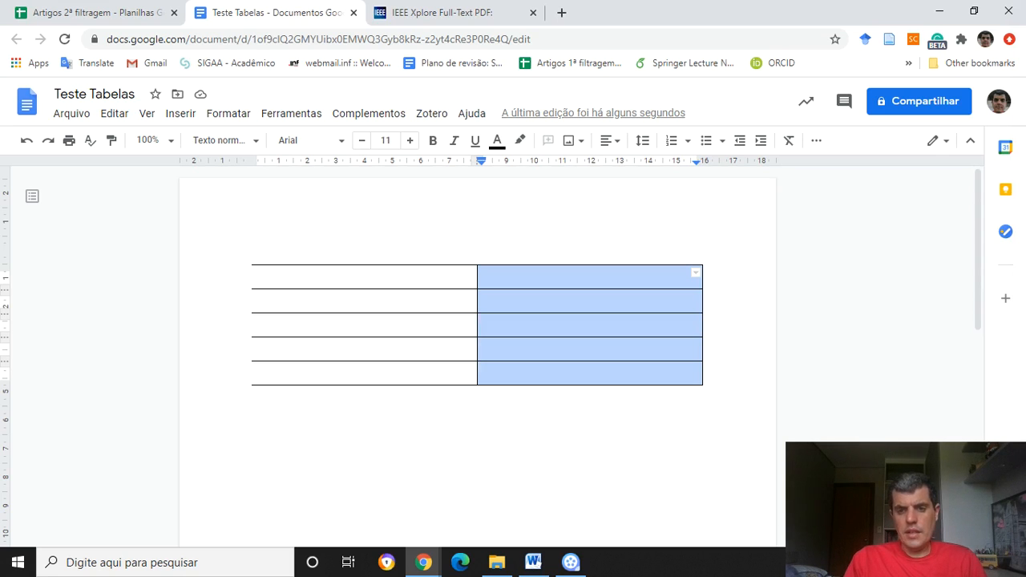
{"action": "left_click", "coordinate": [695, 272]}
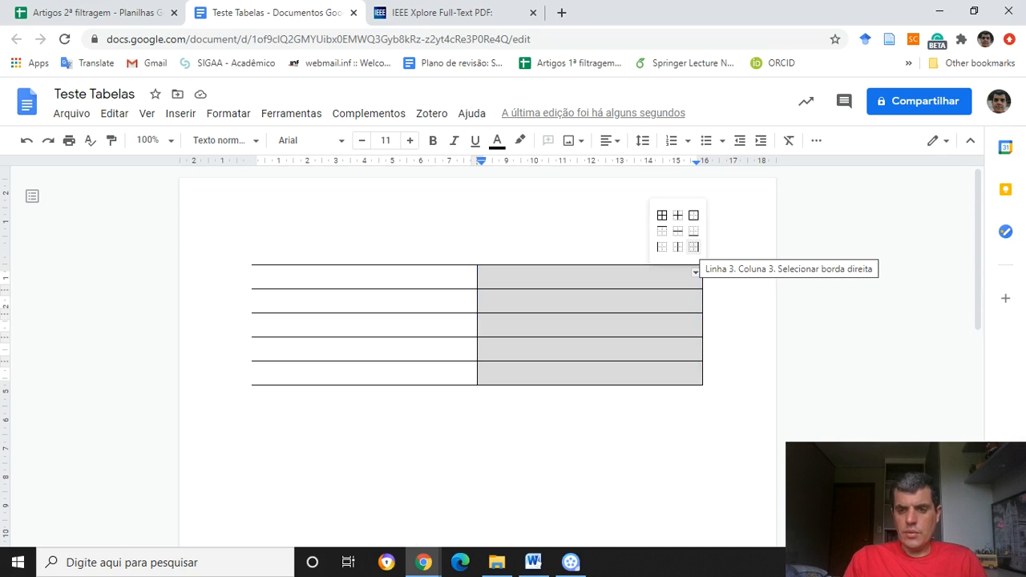
{"action": "left_click", "coordinate": [693, 247]}
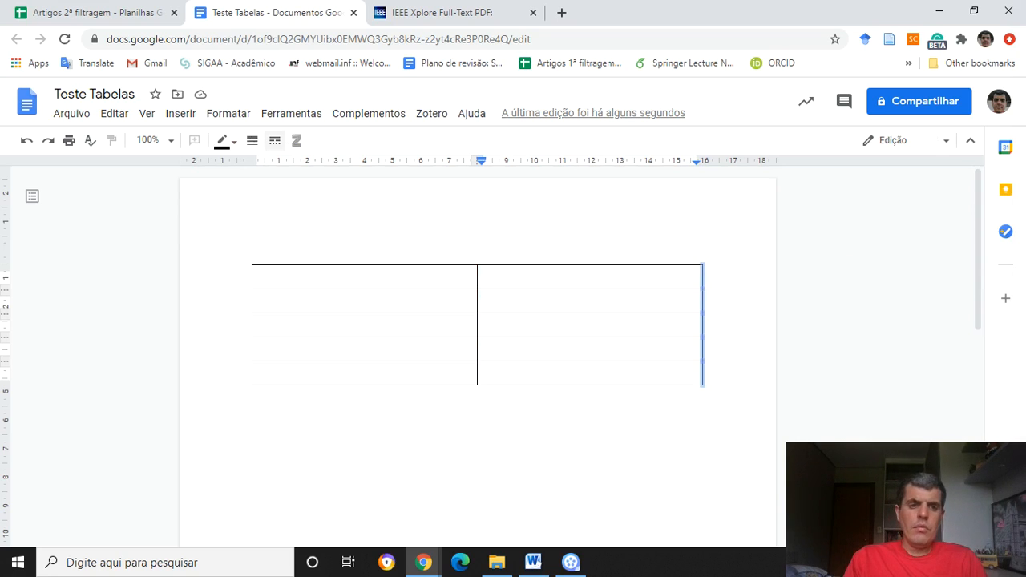
{"action": "left_click", "coordinate": [252, 140]}
{"action": "left_click", "coordinate": [280, 166]}
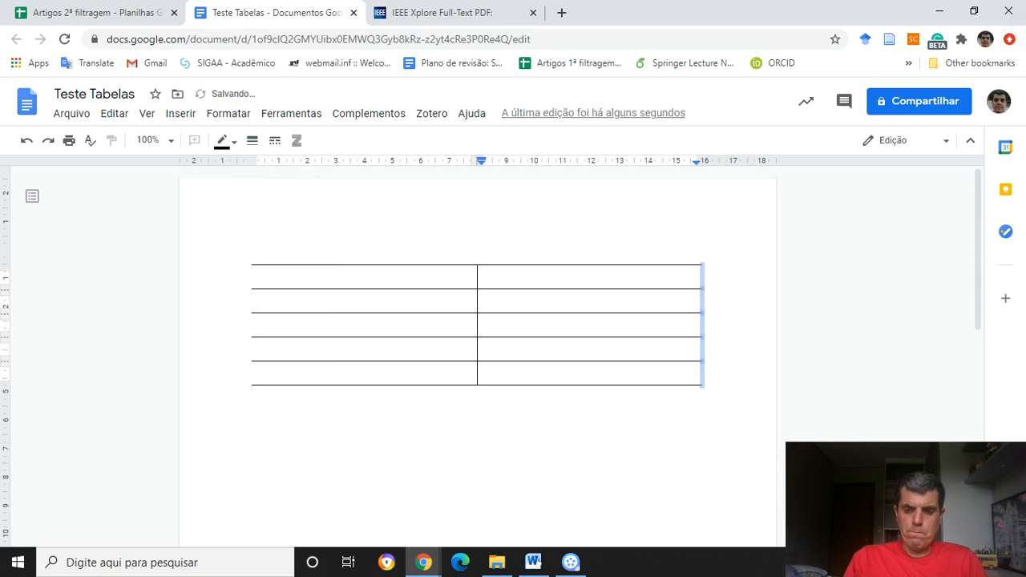
- Set the top border of both cells in the table's first row to 2.25 pt
{"action": "left_click", "coordinate": [258, 276]}
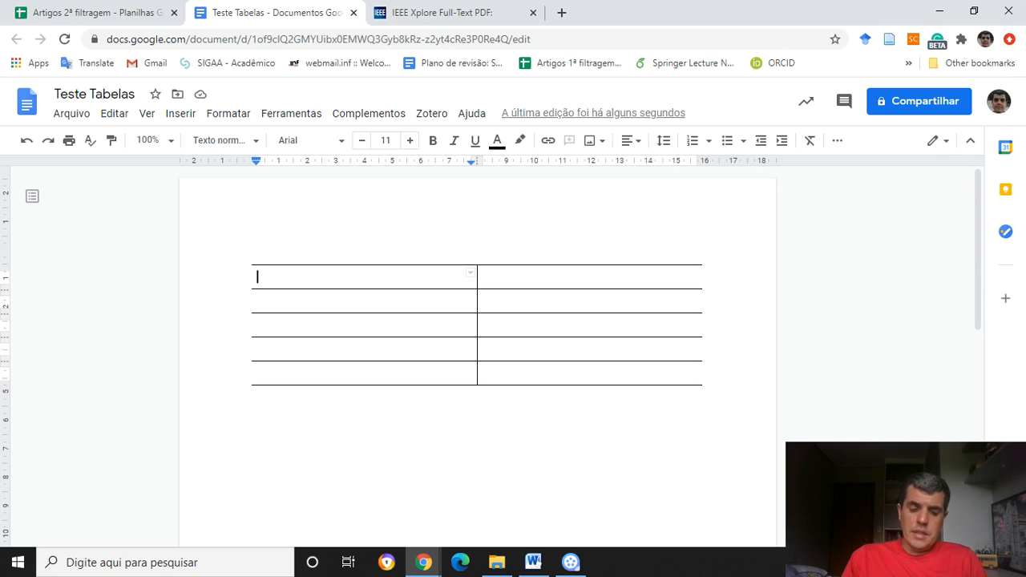
{"action": "key", "text": "shift+Right"}
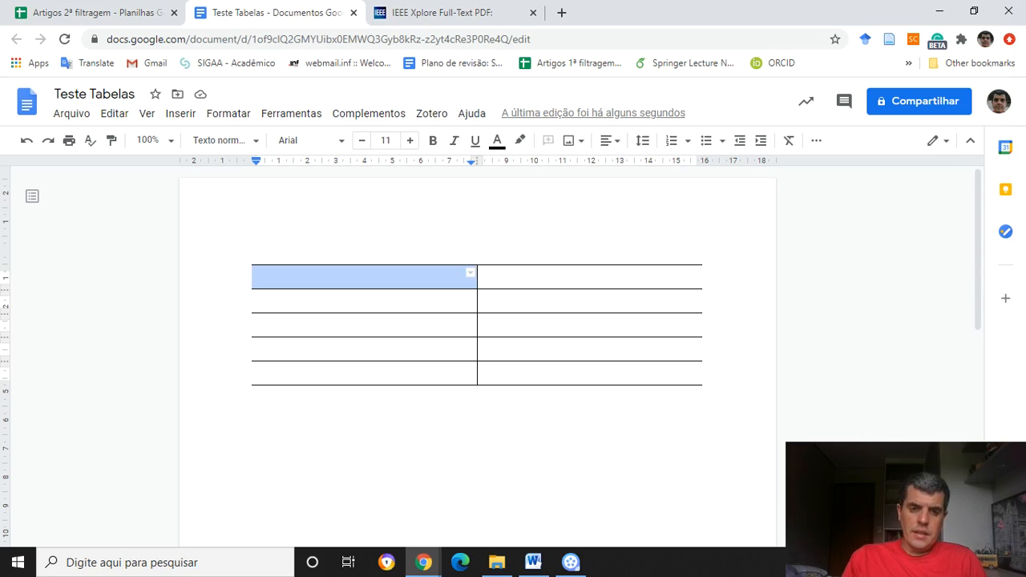
{"action": "key", "text": "shift+Right"}
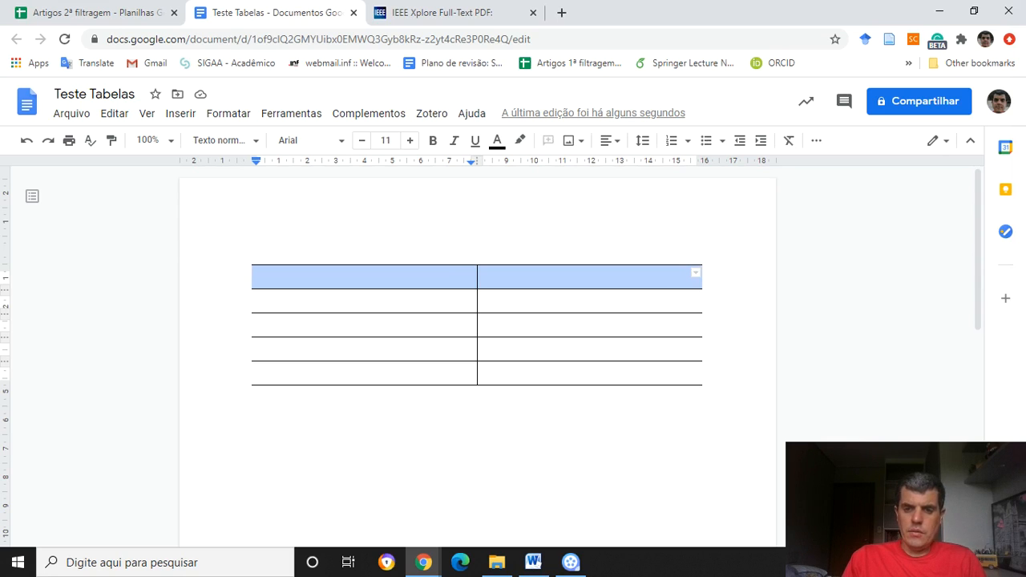
{"action": "left_click", "coordinate": [696, 272]}
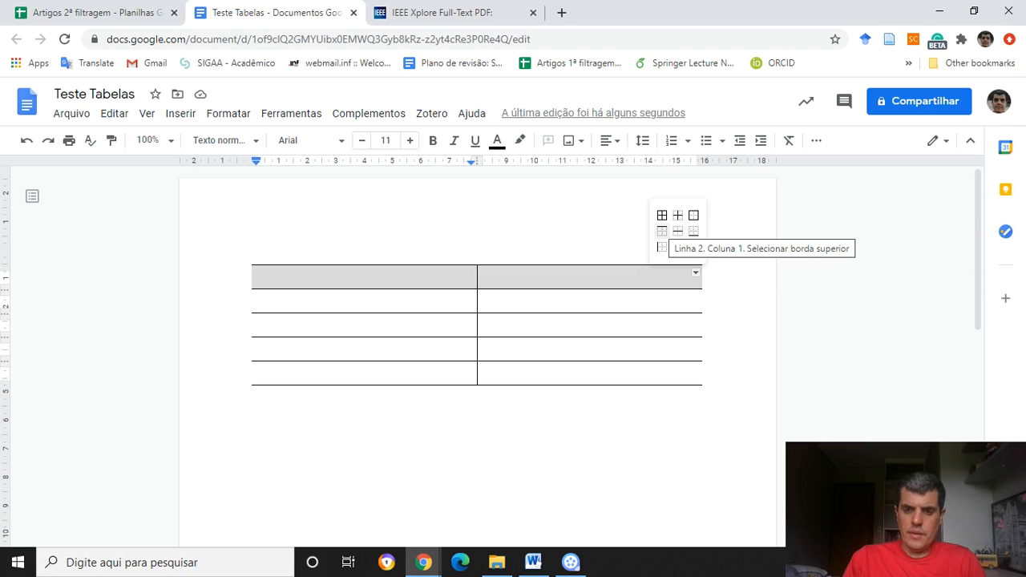
{"action": "left_click", "coordinate": [661, 247]}
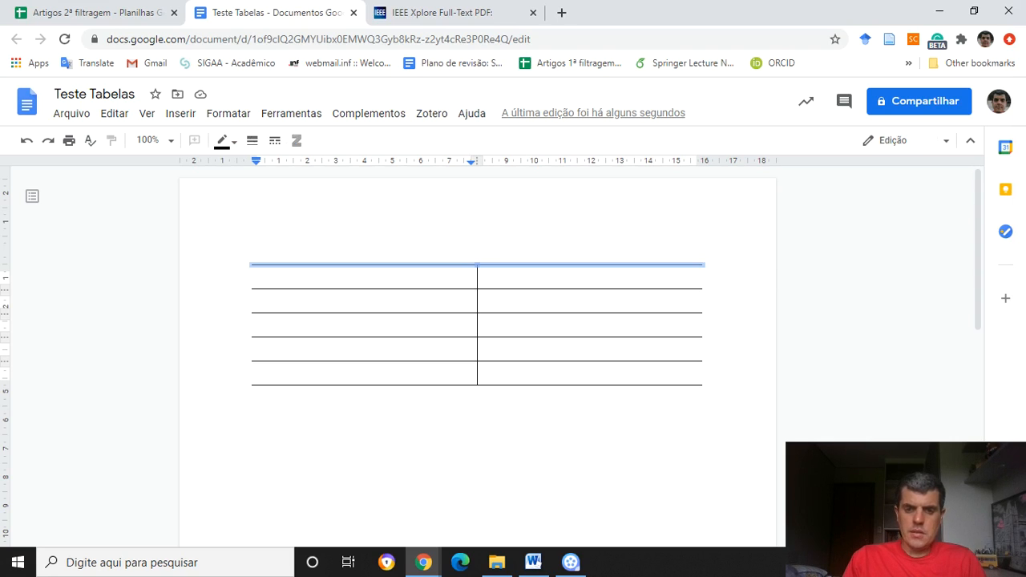
{"action": "left_click", "coordinate": [252, 140]}
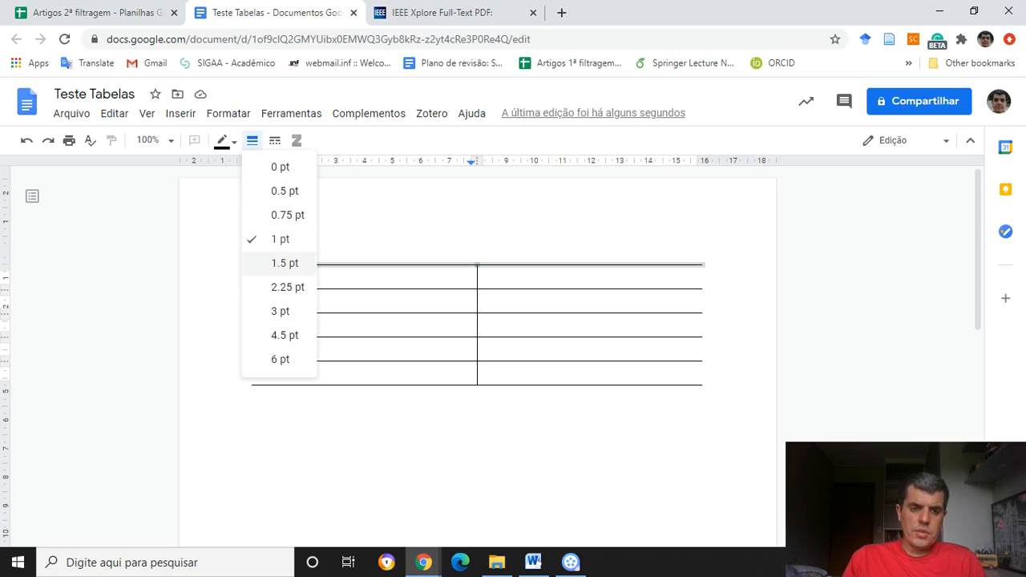
{"action": "left_click", "coordinate": [286, 287]}
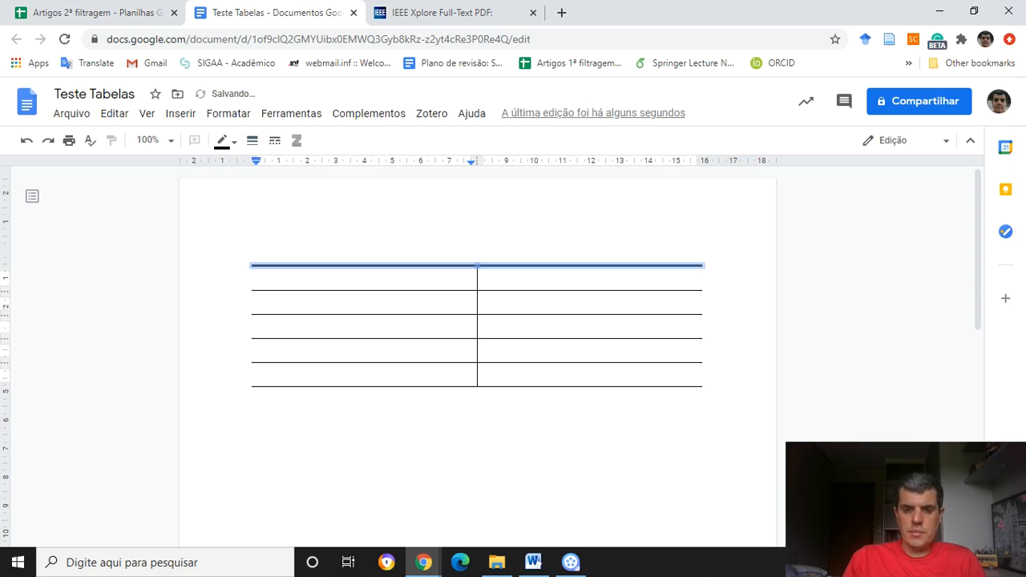
- Set the bottom border of both cells in the table's last row to 2.25 pt
{"action": "left_click", "coordinate": [258, 375]}
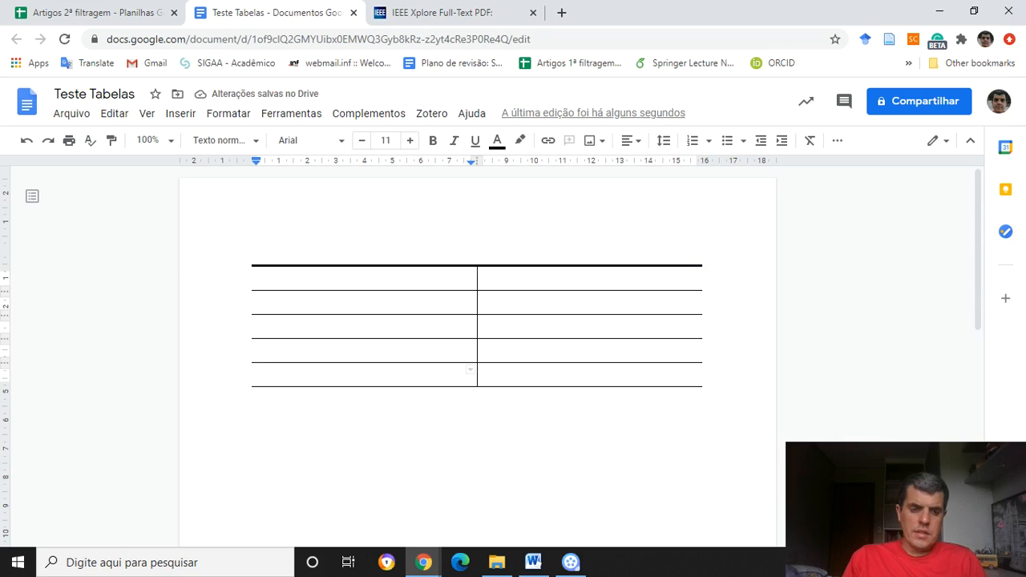
{"action": "key", "text": "shift+Up"}
{"action": "key", "text": "shift+Down"}
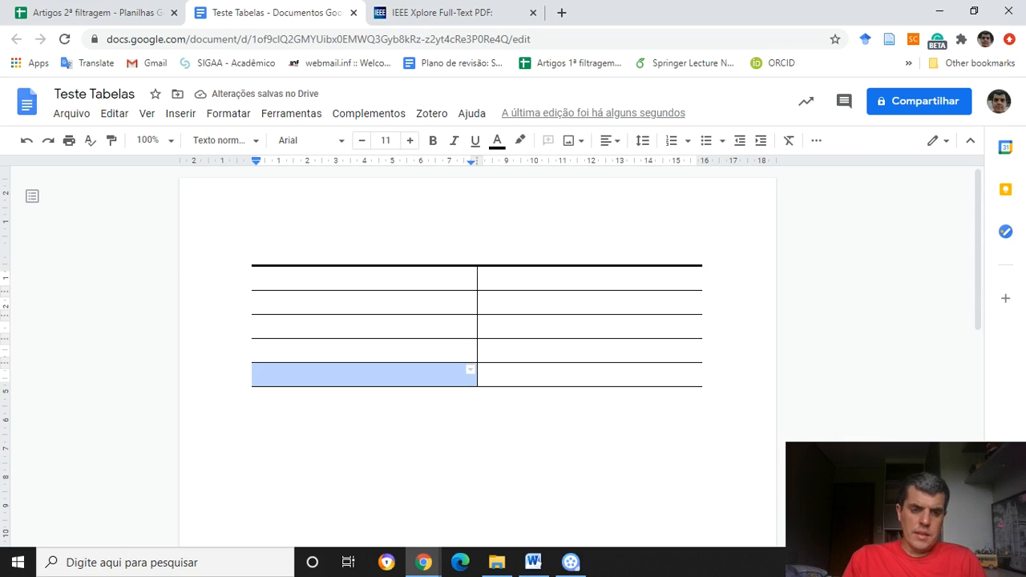
{"action": "key", "text": "shift+Right"}
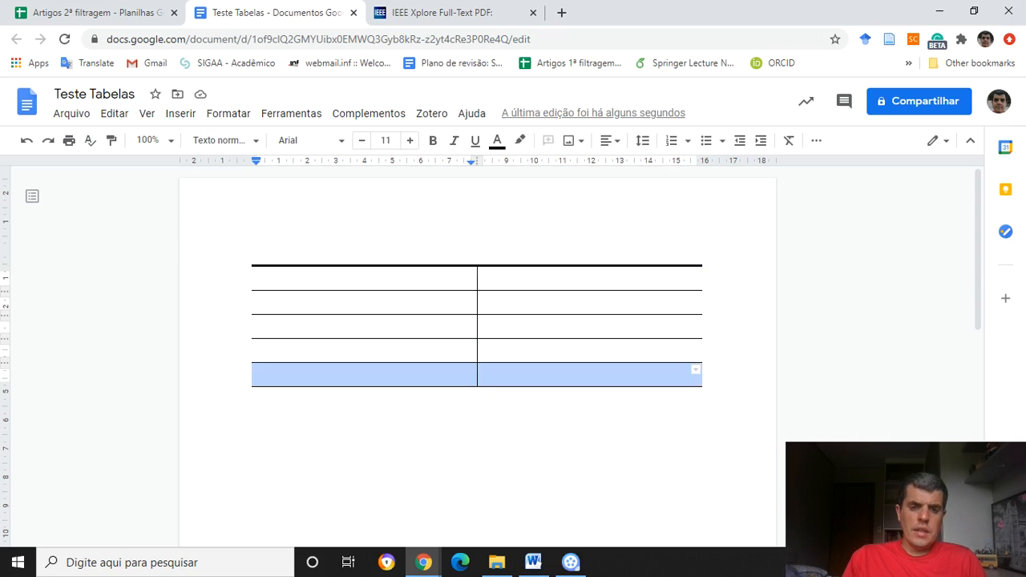
{"action": "left_click", "coordinate": [694, 369]}
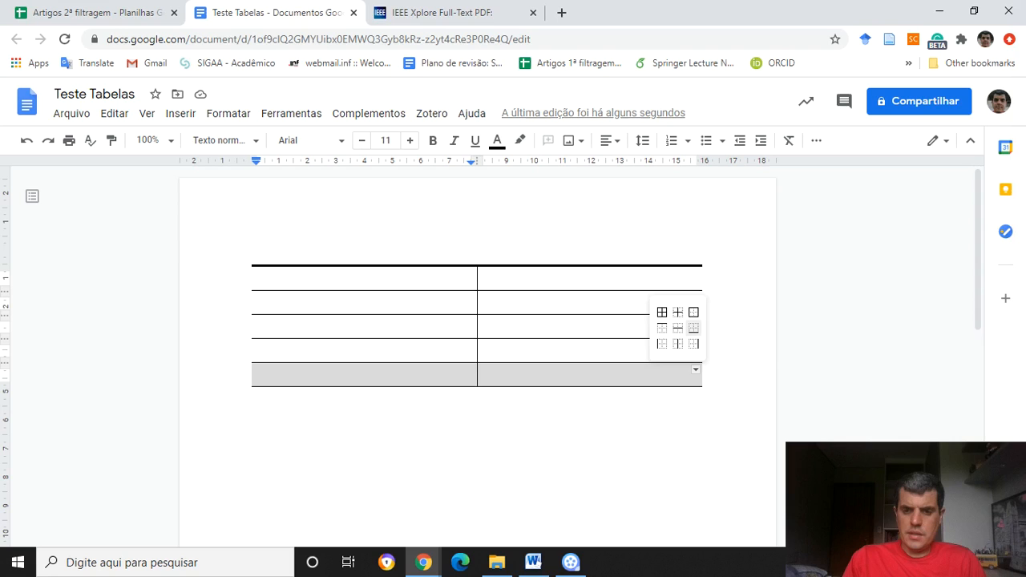
{"action": "left_click", "coordinate": [693, 328]}
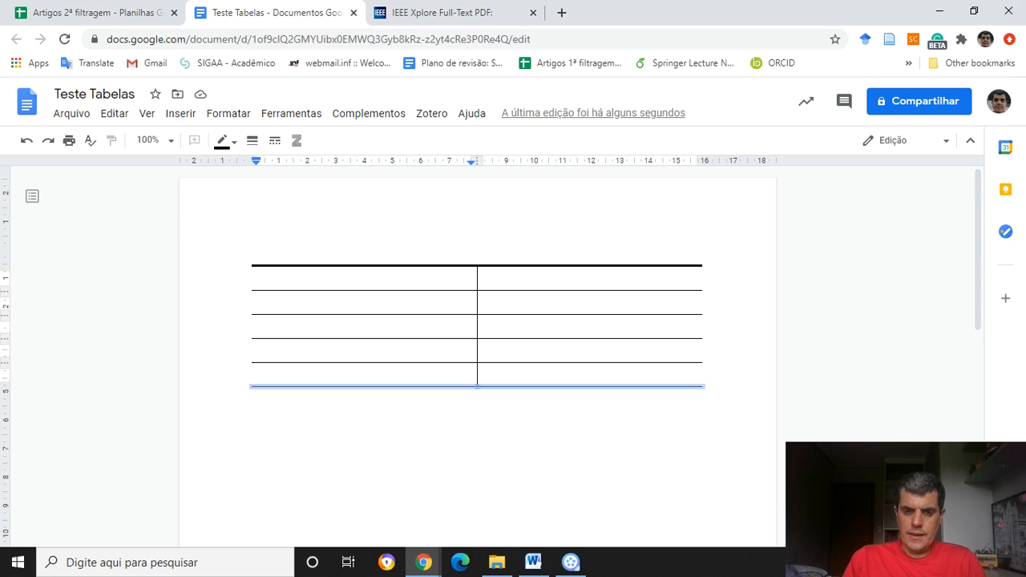
{"action": "left_click", "coordinate": [252, 140]}
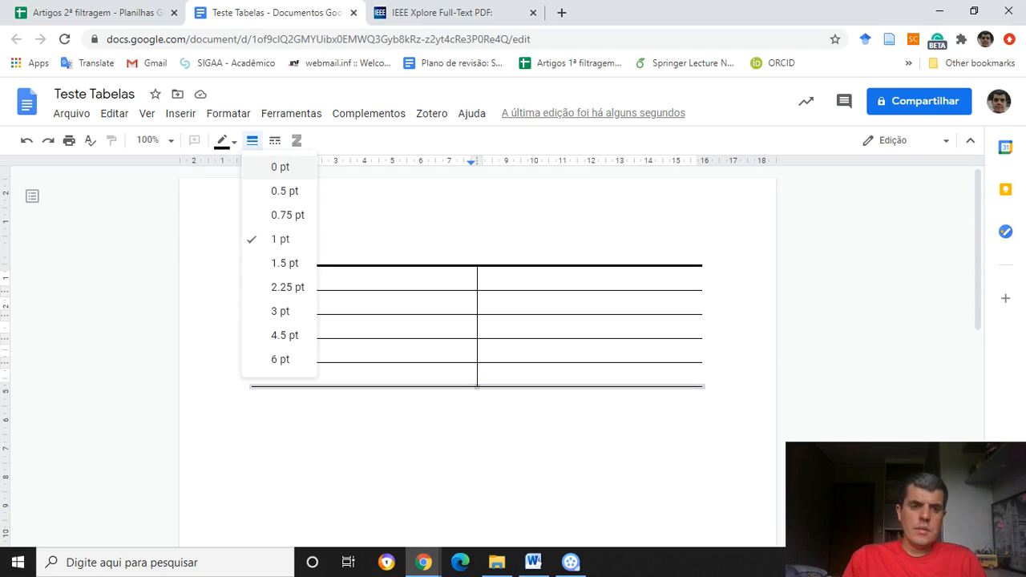
{"action": "left_click", "coordinate": [278, 165]}
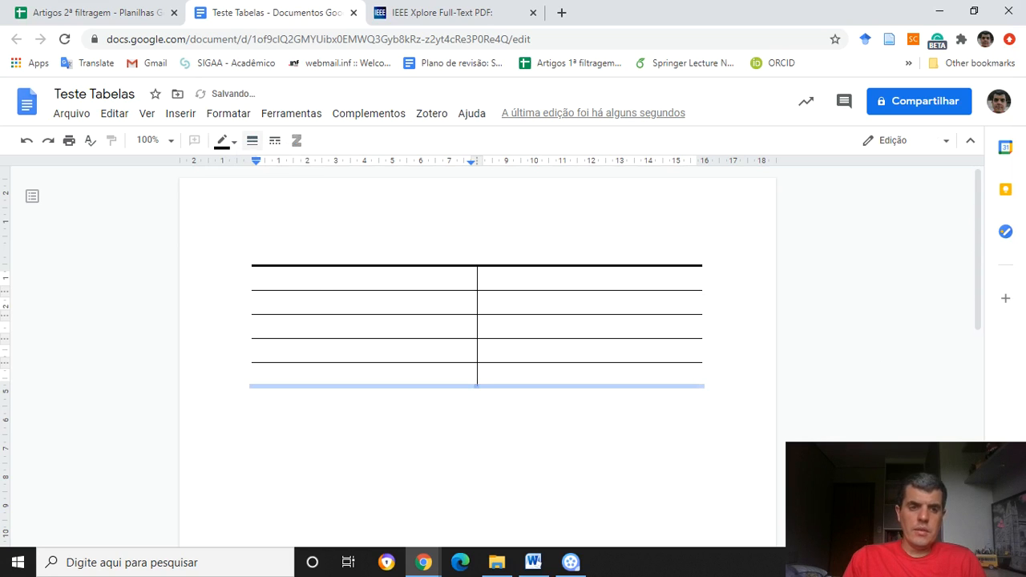
{"action": "left_click", "coordinate": [252, 141]}
{"action": "left_click", "coordinate": [286, 287]}
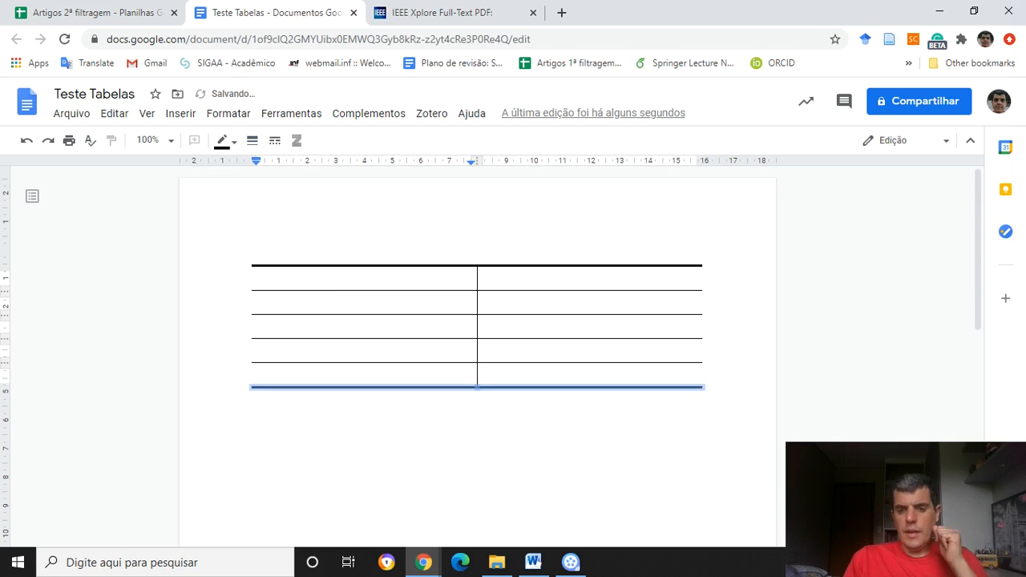
- Enter the column headings "Alunos" and "Notas" in the two cells of the table's first row
{"action": "left_click", "coordinate": [257, 278]}
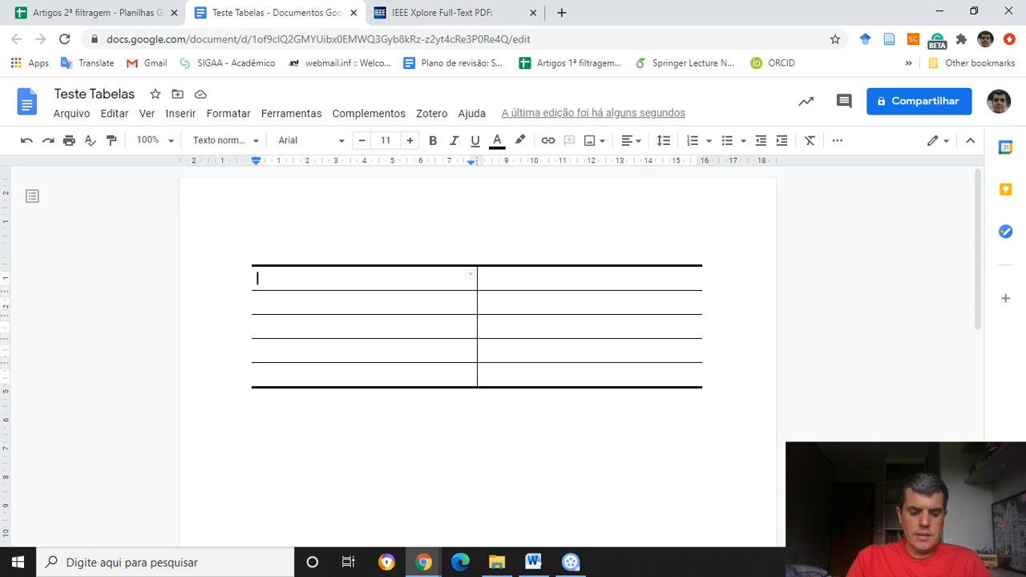
{"action": "type", "text": "Alunos"}
{"action": "key", "text": "Tab"}
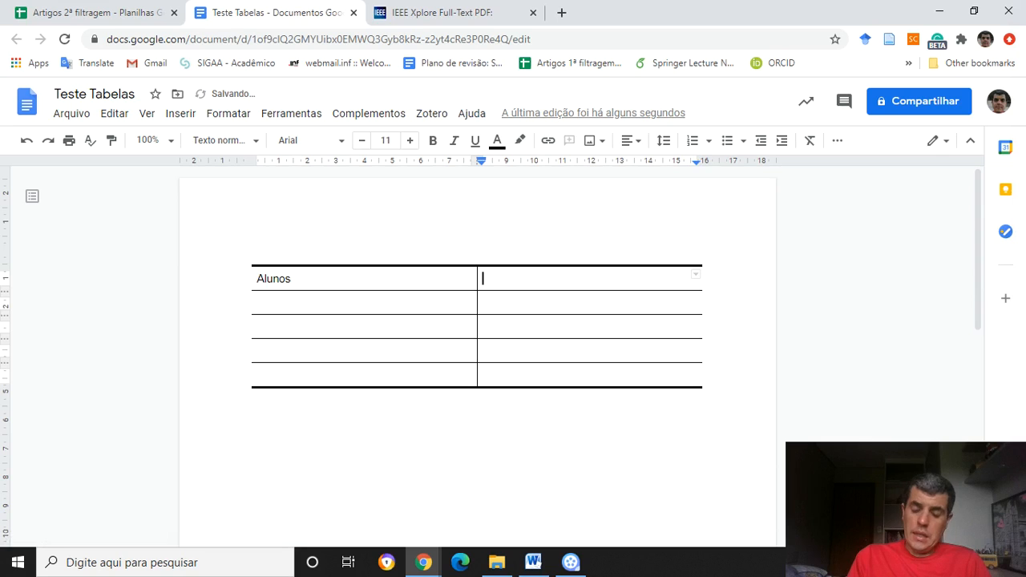
{"action": "type", "text": "Notas"}
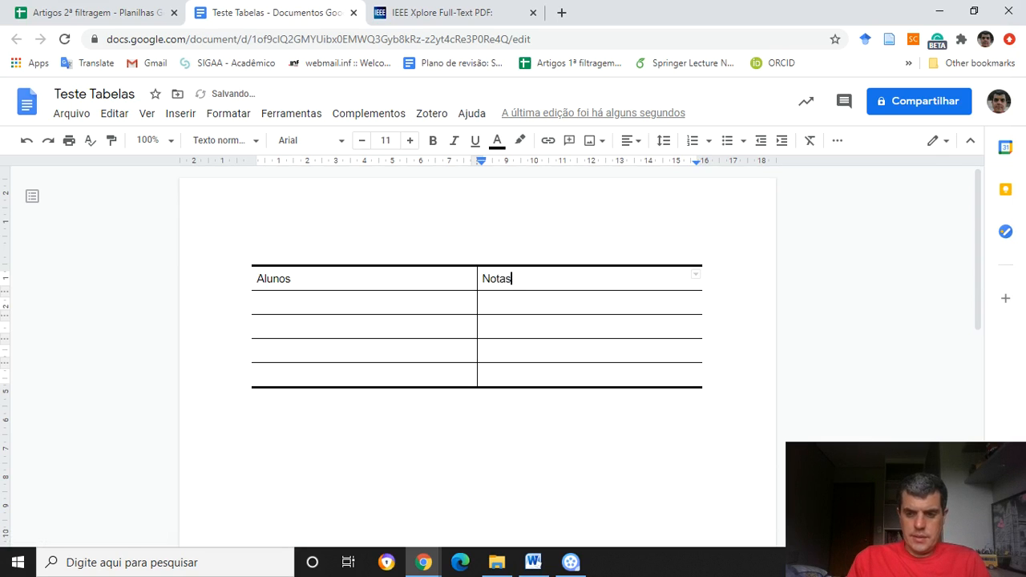
- Make both column headings, "Alunos" and "Notas", bold
{"action": "key", "text": "Left"}
{"action": "key", "text": "Left"}
{"action": "key", "text": "Left"}
{"action": "key", "text": "Left"}
{"action": "key", "text": "Left"}
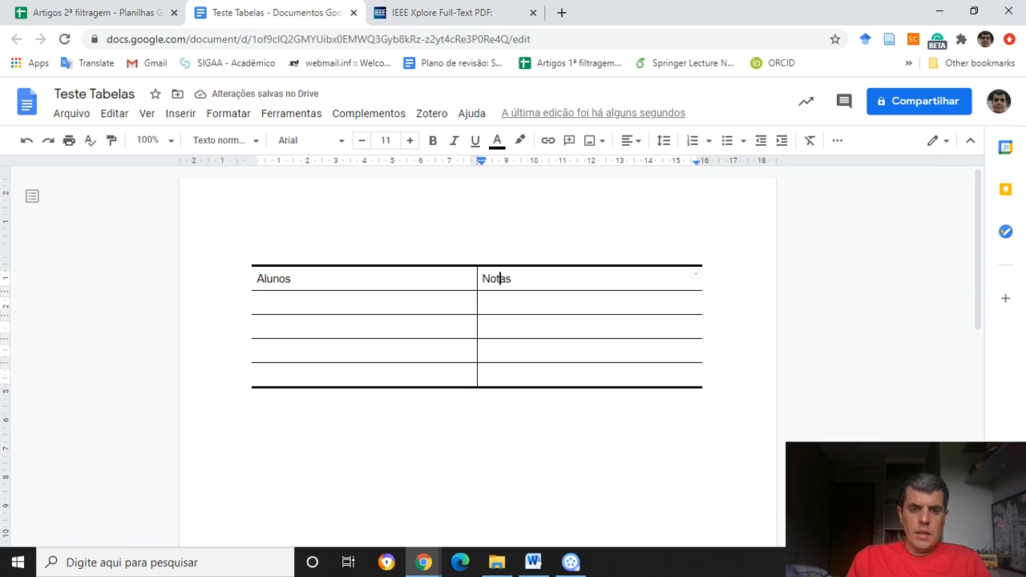
{"action": "key", "text": "Left"}
{"action": "key", "text": "Left"}
{"action": "key", "text": "Left"}
{"action": "key", "text": "Left"}
{"action": "key", "text": "Left"}
{"action": "key", "text": "Left"}
{"action": "key", "text": "Left"}
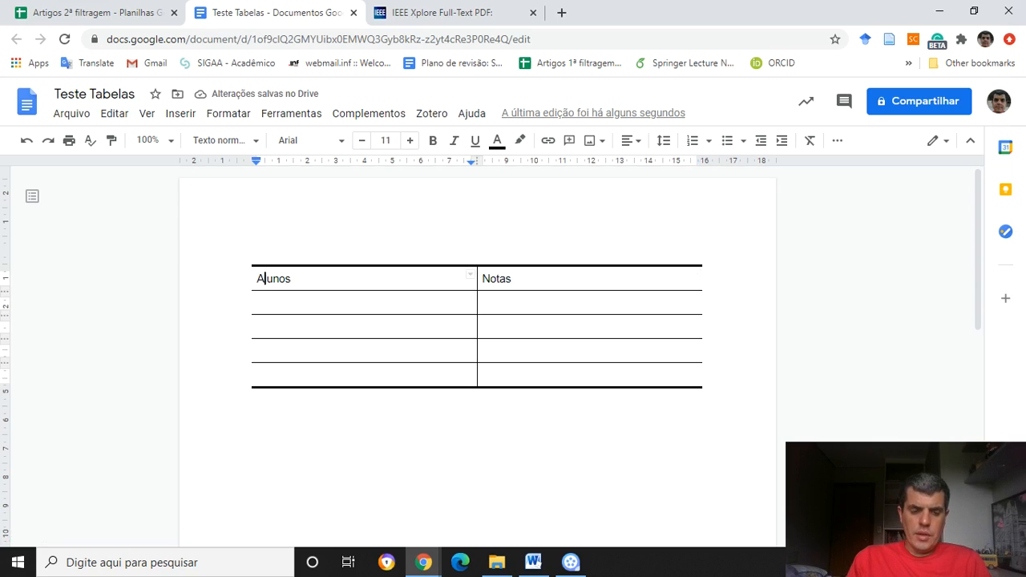
{"action": "key", "text": "shift+Right"}
{"action": "key", "text": "shift+Right"}
{"action": "key", "text": "shift+Right"}
{"action": "key", "text": "shift+Right"}
{"action": "key", "text": "shift+Right"}
{"action": "key", "text": "shift+Right"}
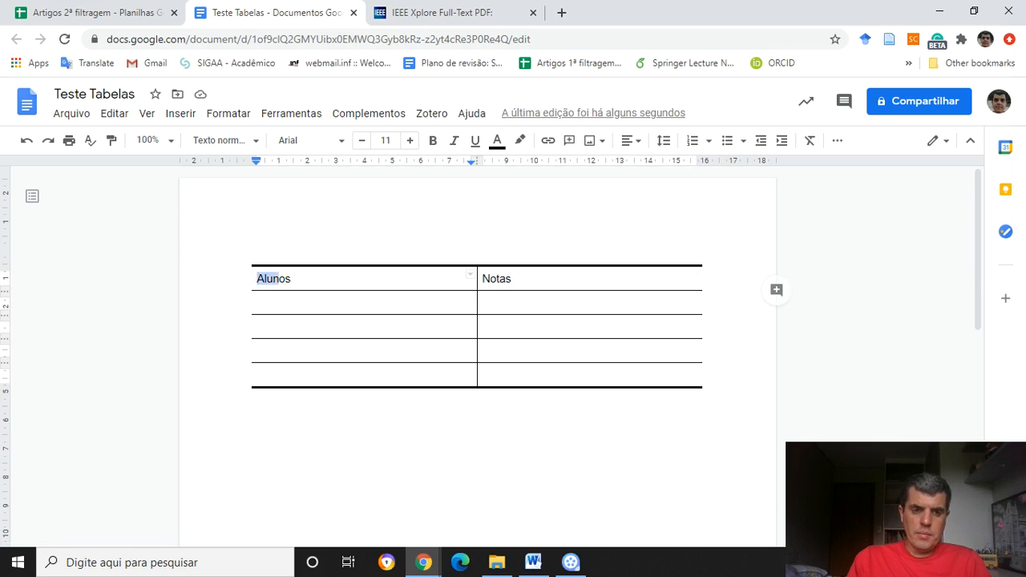
{"action": "key", "text": "shift+Right"}
{"action": "key", "text": "shift+Right"}
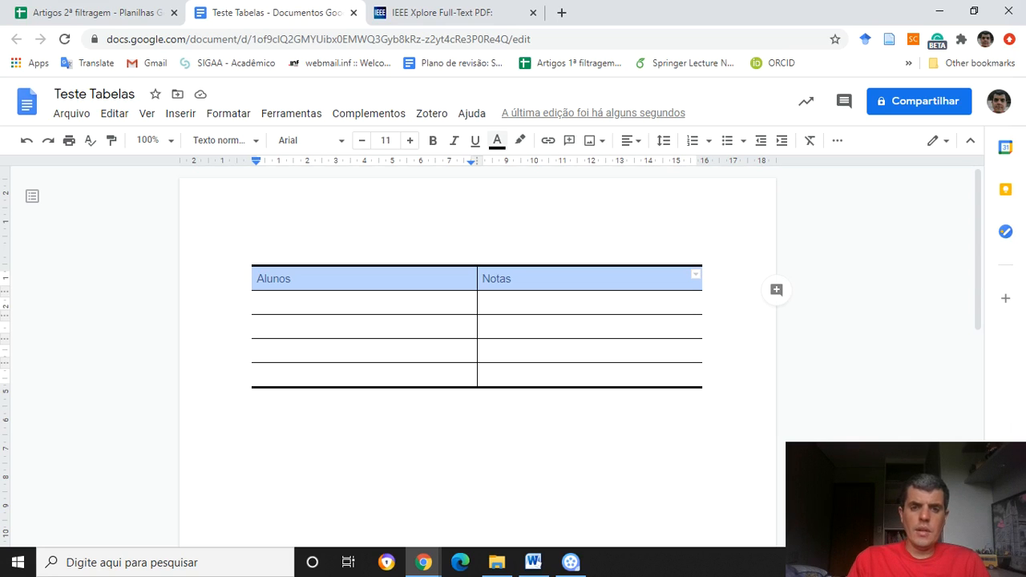
{"action": "left_click", "coordinate": [433, 141]}
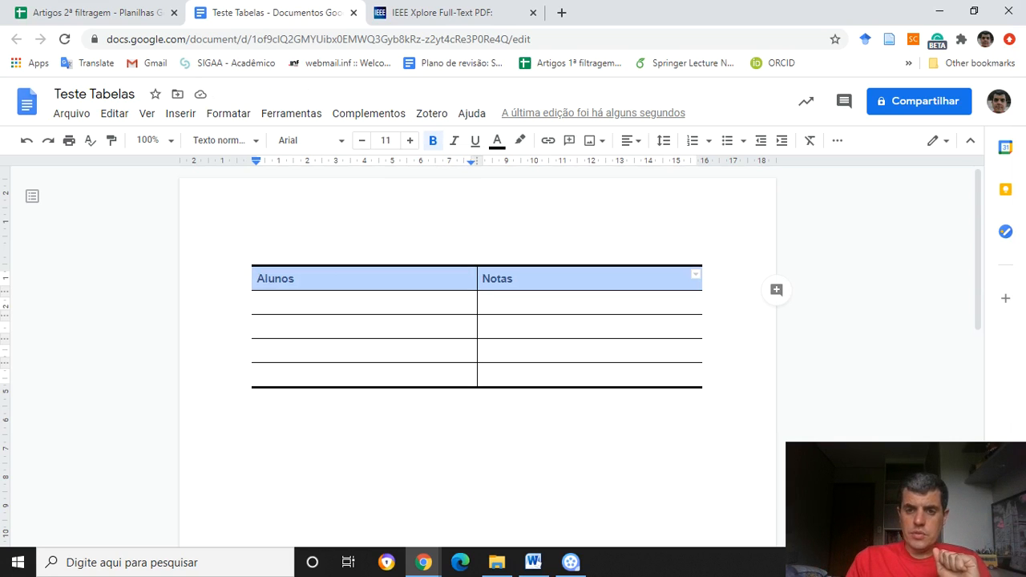
- Try centered, right and justified alignment on the header row's text, finishing with left alignment
{"action": "left_click", "coordinate": [630, 140]}
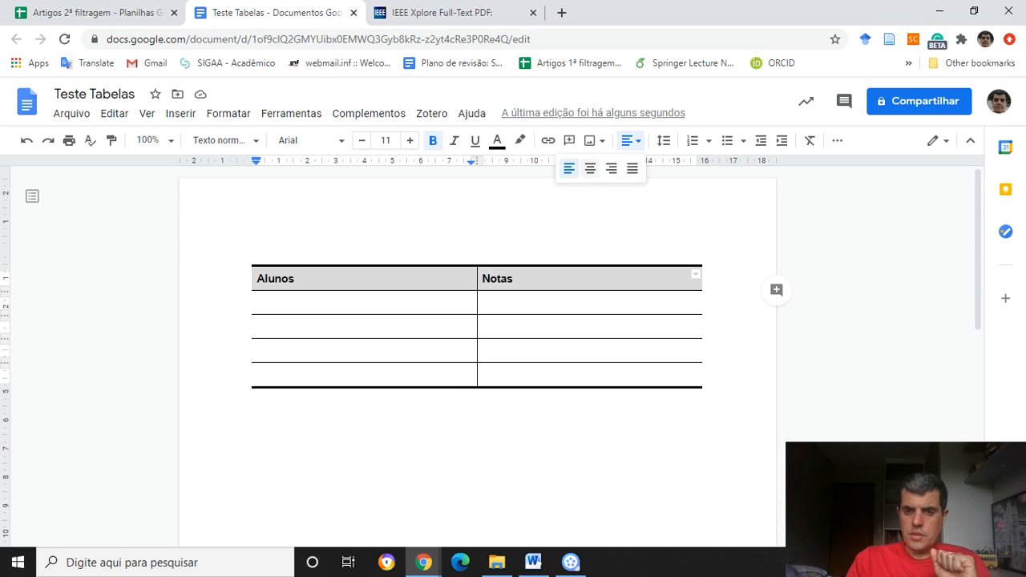
{"action": "left_click", "coordinate": [590, 168]}
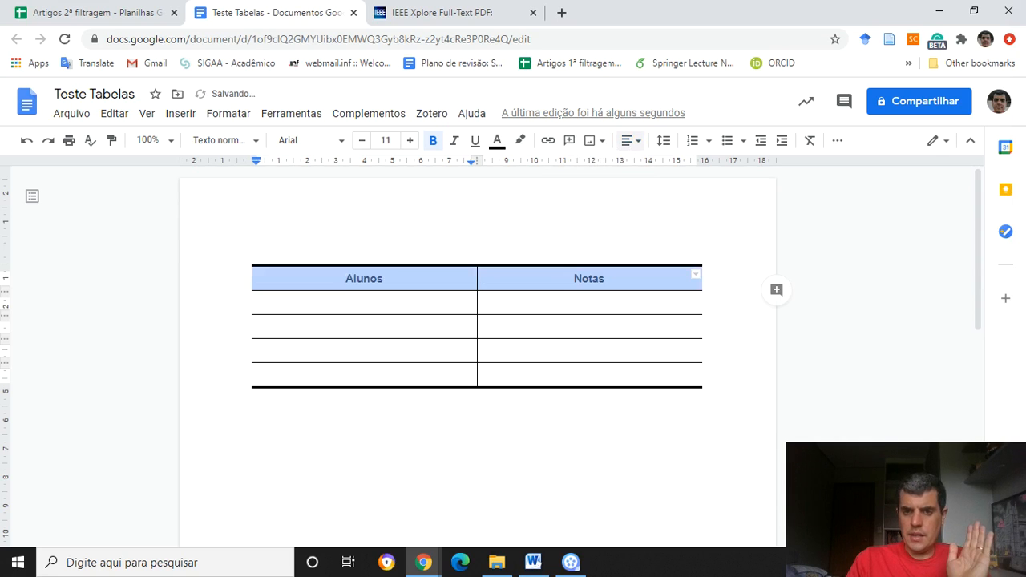
{"action": "left_click", "coordinate": [630, 140]}
{"action": "left_click", "coordinate": [611, 168]}
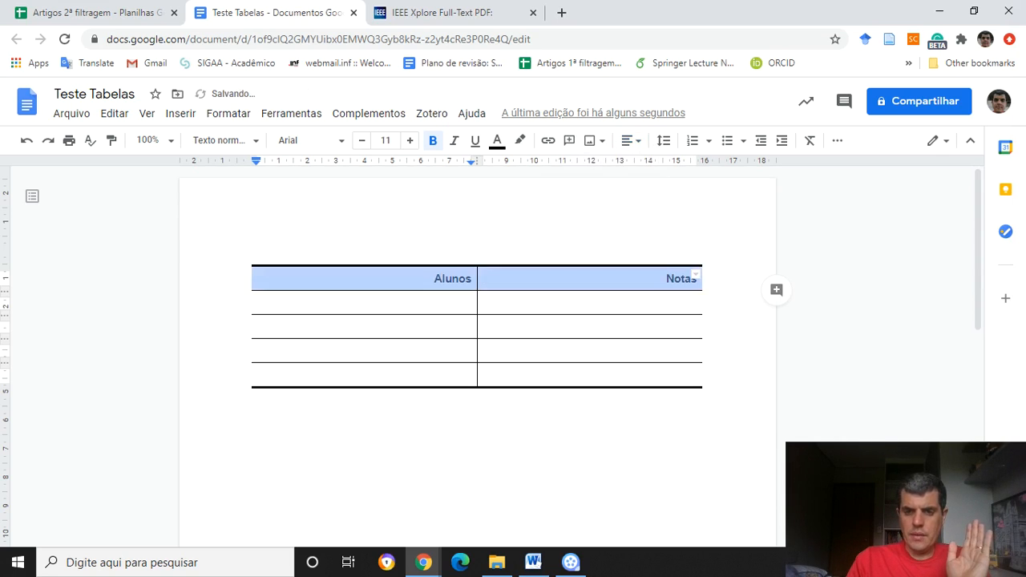
{"action": "left_click", "coordinate": [630, 140]}
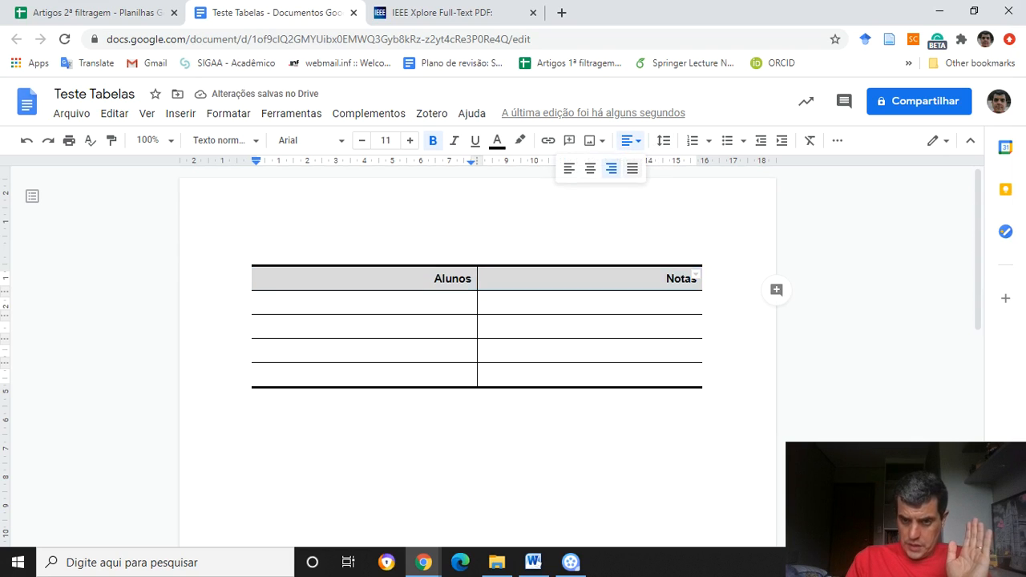
{"action": "left_click", "coordinate": [569, 169]}
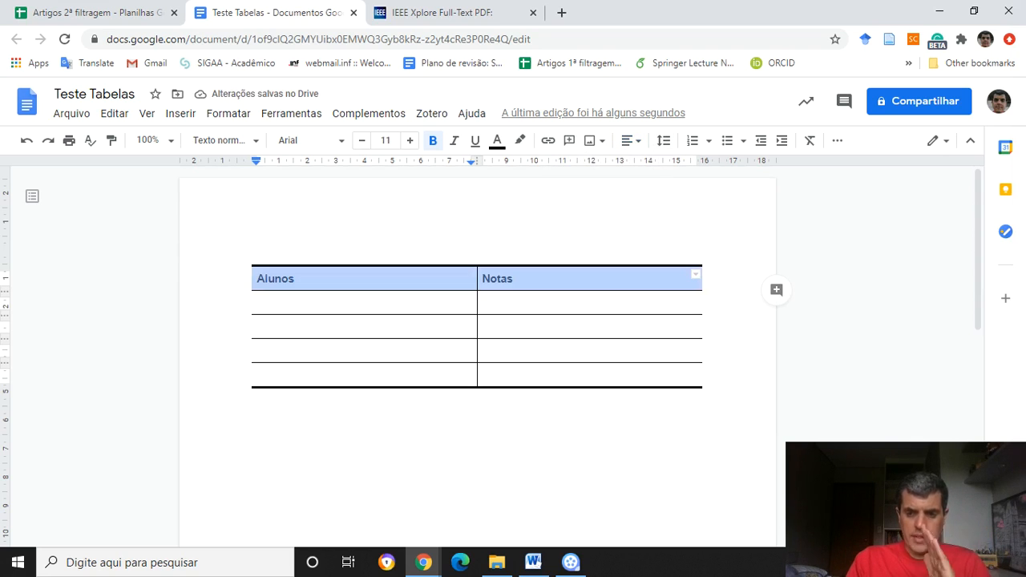
{"action": "left_click", "coordinate": [630, 141]}
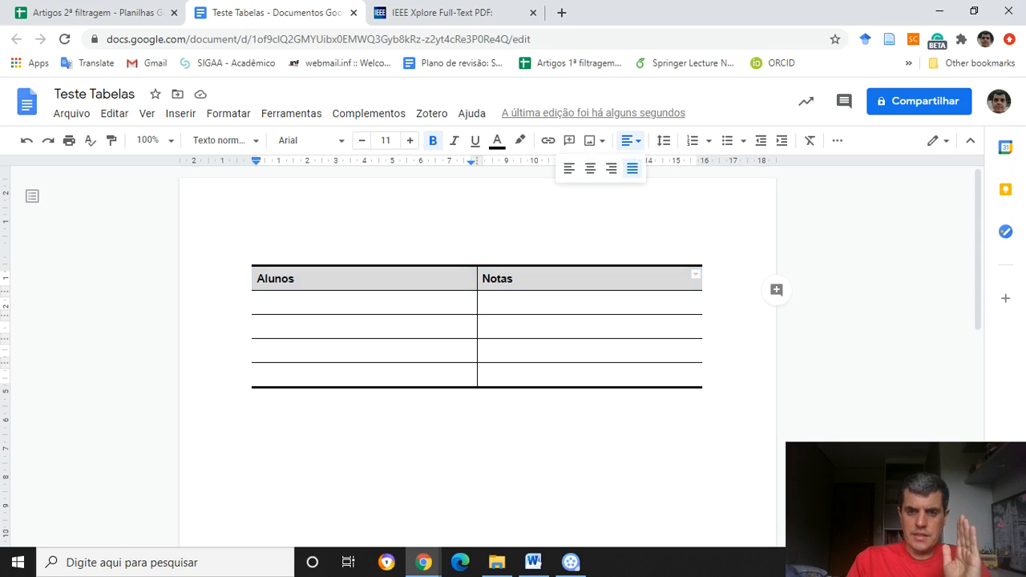
{"action": "left_click", "coordinate": [590, 168]}
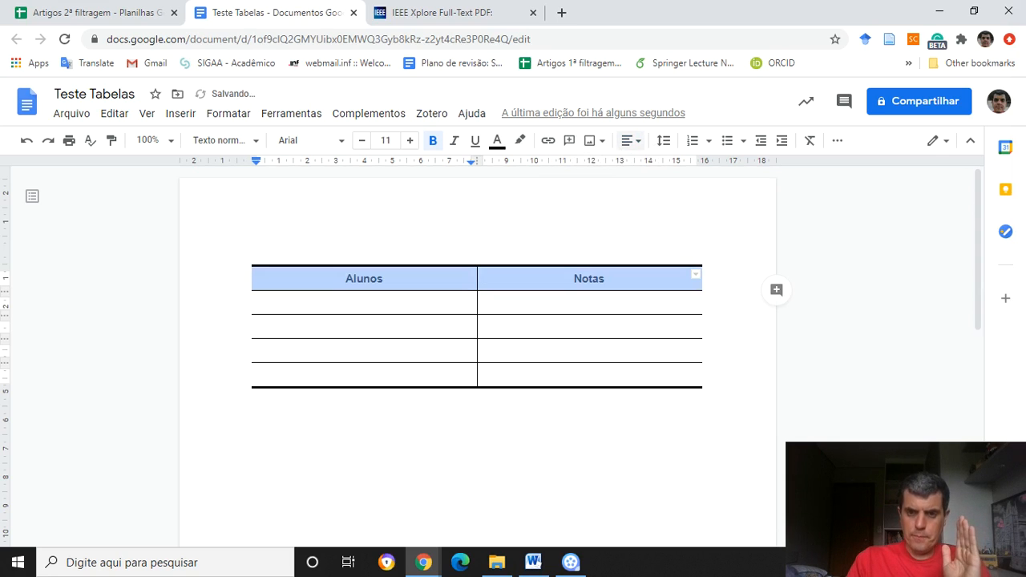
{"action": "left_click", "coordinate": [630, 140]}
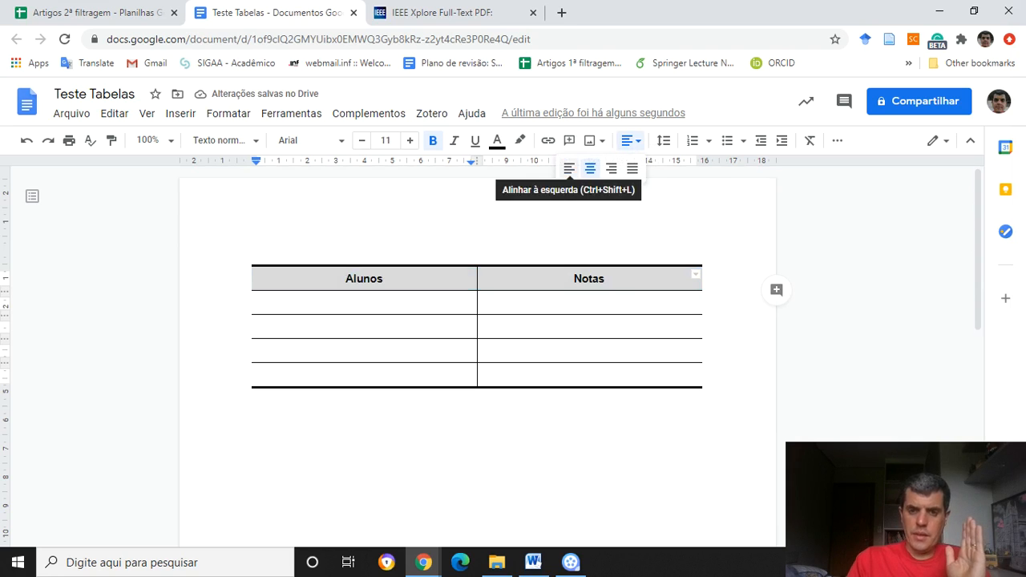
{"action": "left_click", "coordinate": [569, 168]}
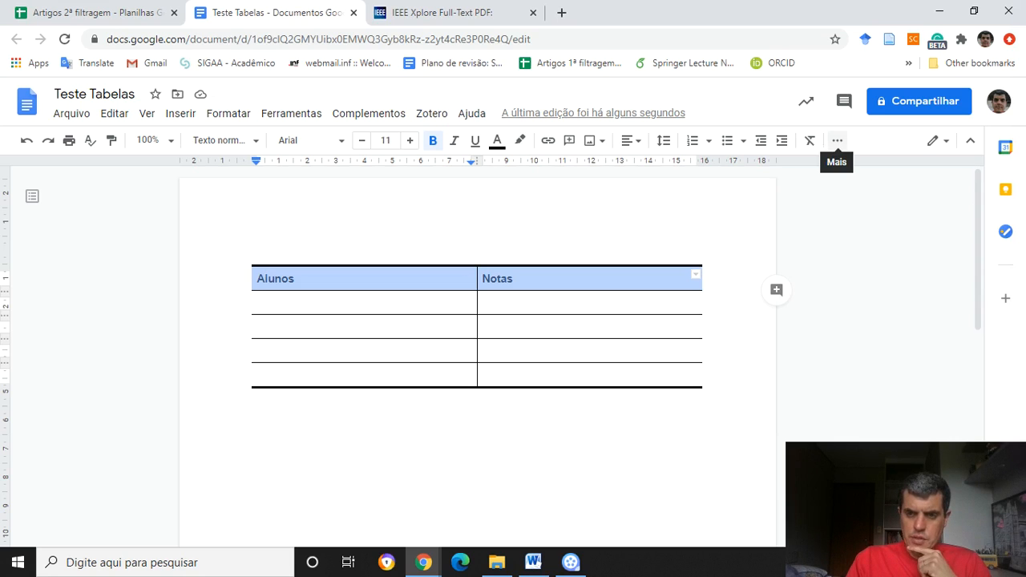
- Fill the background of both header cells with dark gray 1 (cinza-escuro 1)
{"action": "left_click", "coordinate": [836, 140]}
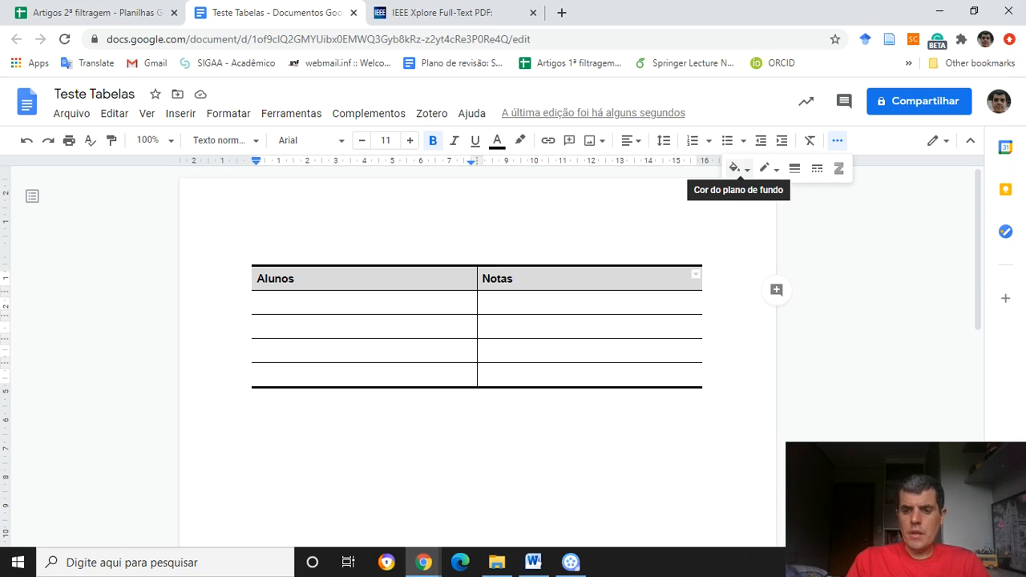
{"action": "left_click", "coordinate": [737, 168]}
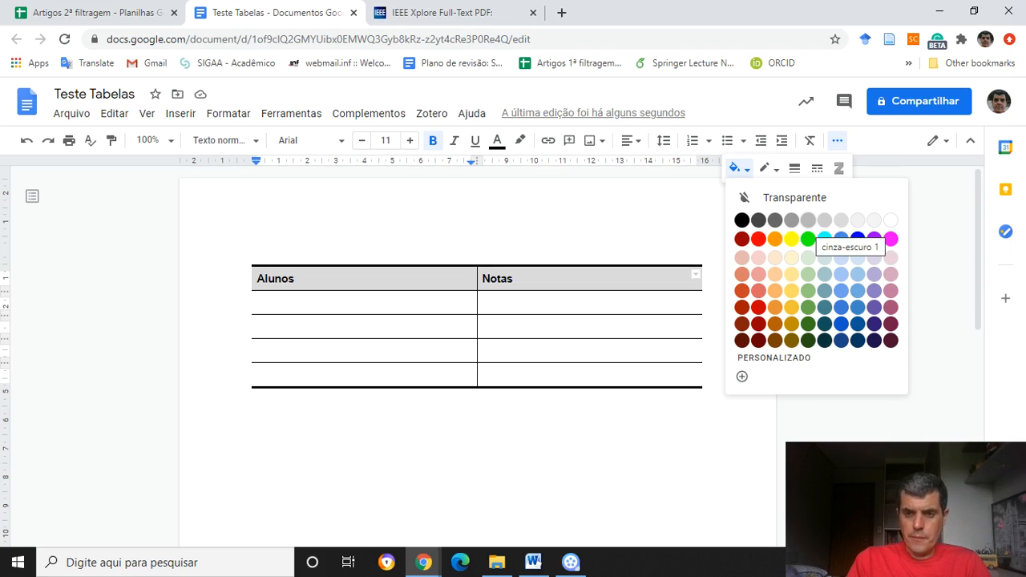
{"action": "left_click", "coordinate": [808, 220]}
{"action": "left_click_drag", "start_coordinate": [321, 303], "coordinate": [432, 302]}
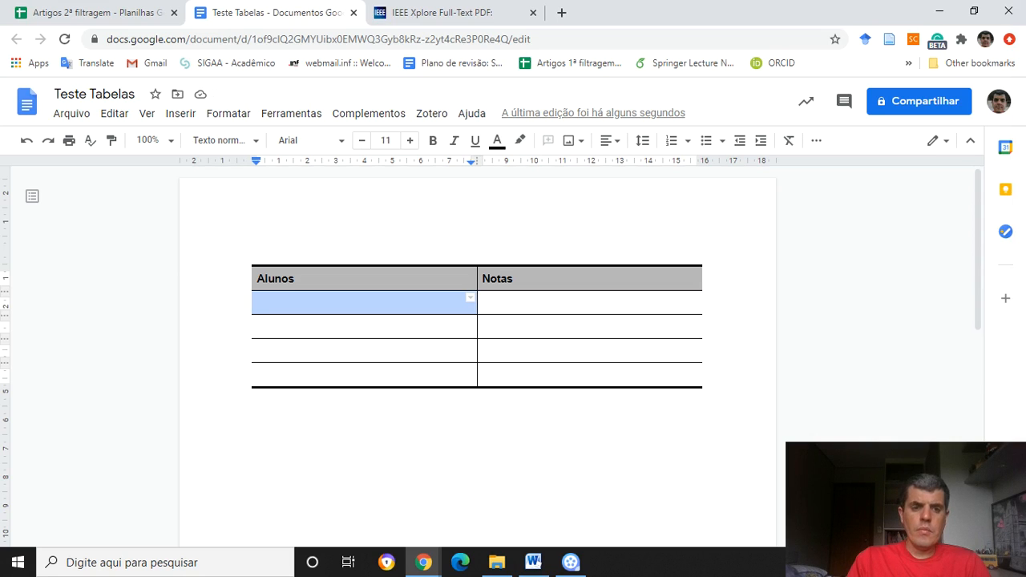
- Enter a student's name in each of the four empty cells below "Alunos"
{"action": "left_click", "coordinate": [321, 303]}
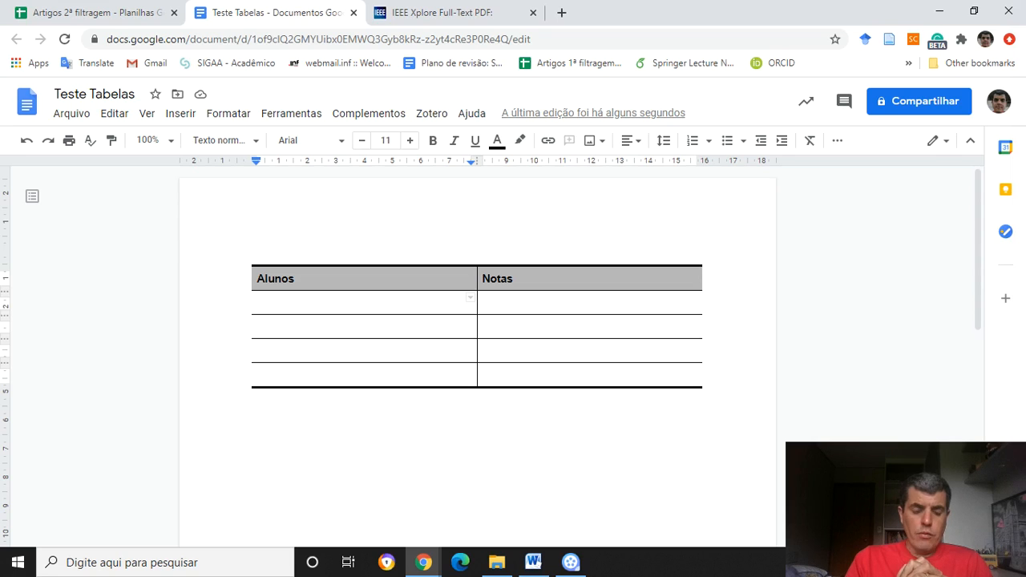
{"action": "left_click", "coordinate": [514, 279]}
{"action": "key", "text": "Tab"}
{"action": "type", "text": "Fulano"}
{"action": "key", "text": "Down"}
{"action": "type", "text": "Beltrana"}
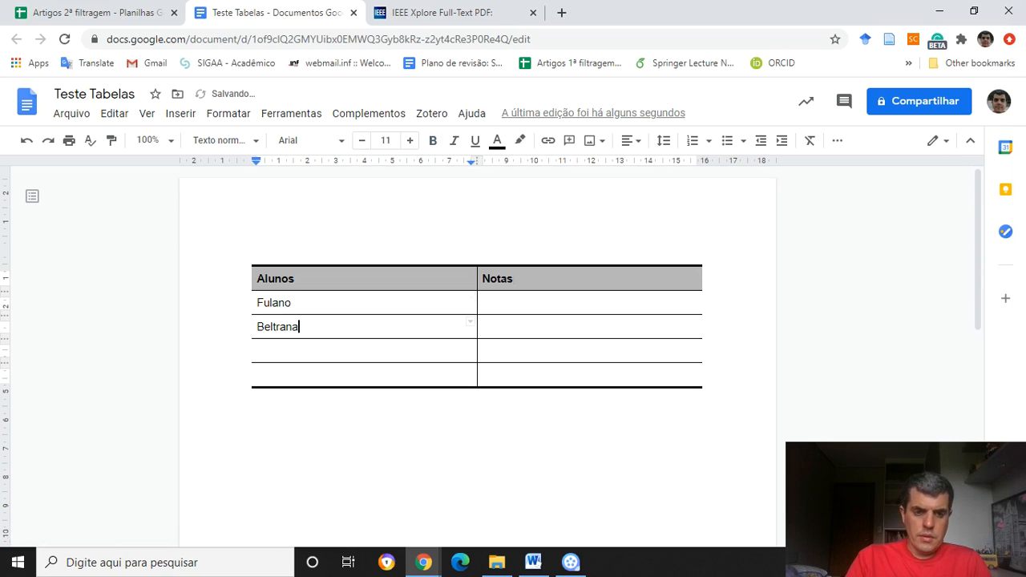
{"action": "key", "text": "Down"}
{"action": "type", "text": "Ciclano"}
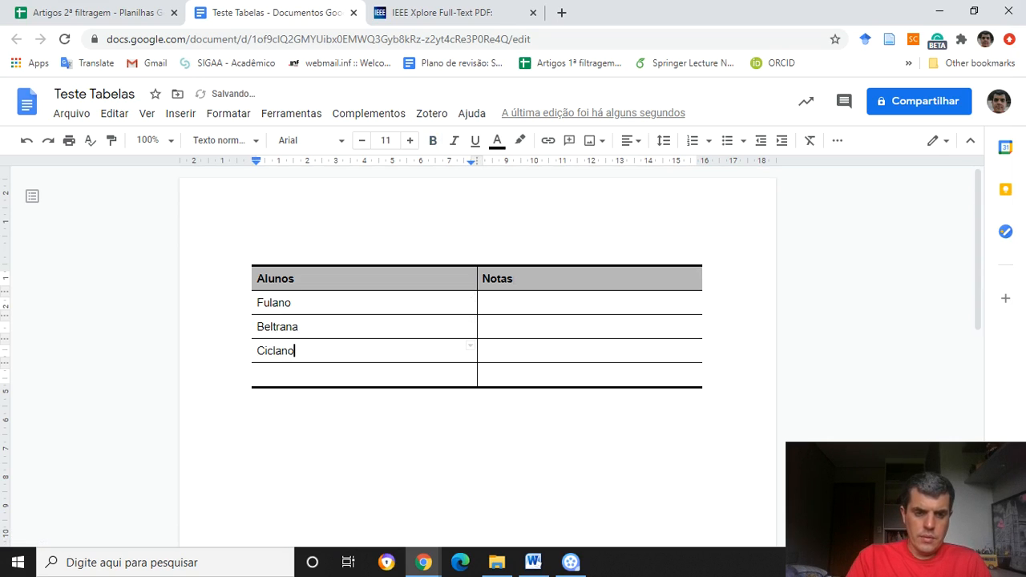
{"action": "key", "text": "Down"}
{"action": "type", "text": "Maria"}
- Enter the grades 5, 10, 8 and 7 in the four cells below "Notas"
{"action": "key", "text": "Tab"}
{"action": "key", "text": "Up"}
{"action": "key", "text": "Up"}
{"action": "key", "text": "Up"}
{"action": "type", "text": "5"}
{"action": "key", "text": "Down"}
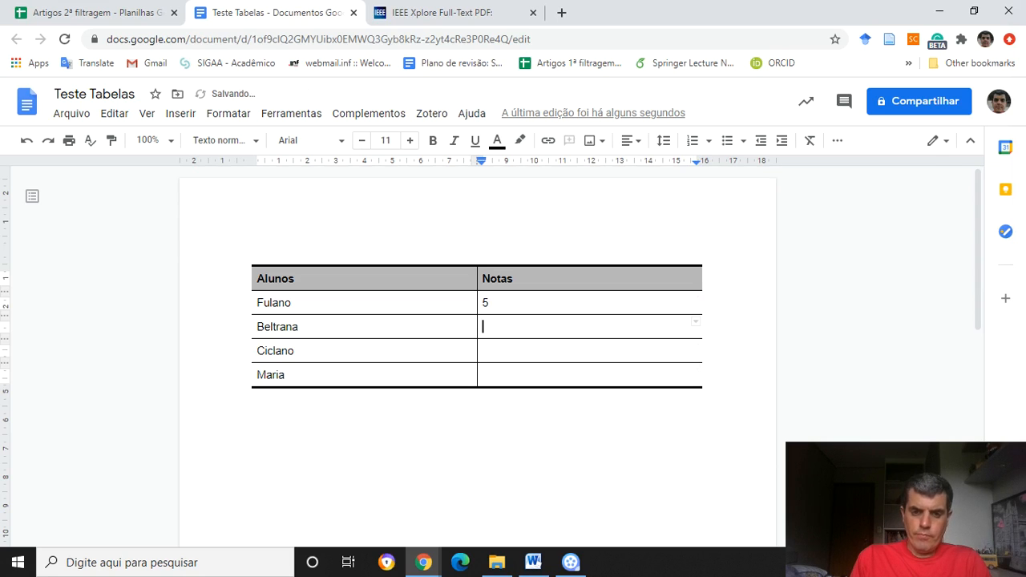
{"action": "type", "text": "10"}
{"action": "key", "text": "Down"}
{"action": "type", "text": "8"}
{"action": "key", "text": "Down"}
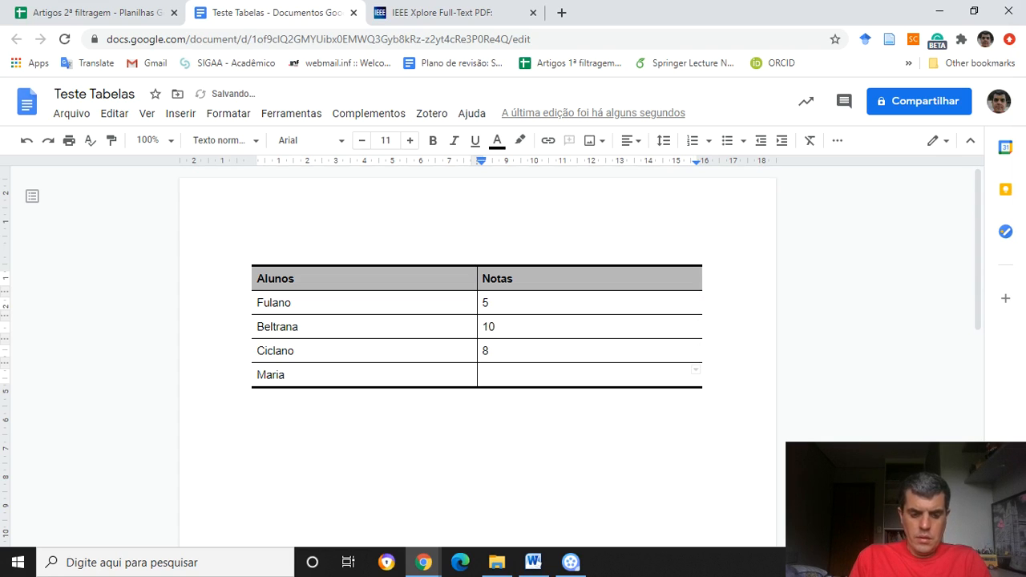
{"action": "type", "text": "7"}
{"action": "key", "text": "Up"}
{"action": "key", "text": "Up"}
{"action": "key", "text": "Up"}
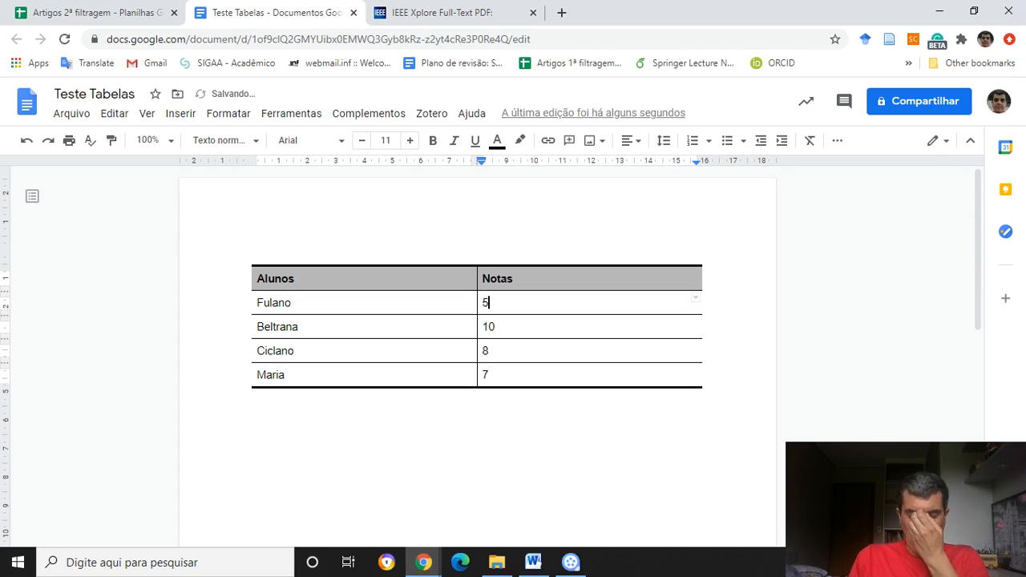
{"action": "key", "text": "Down"}
{"action": "key", "text": "Up"}
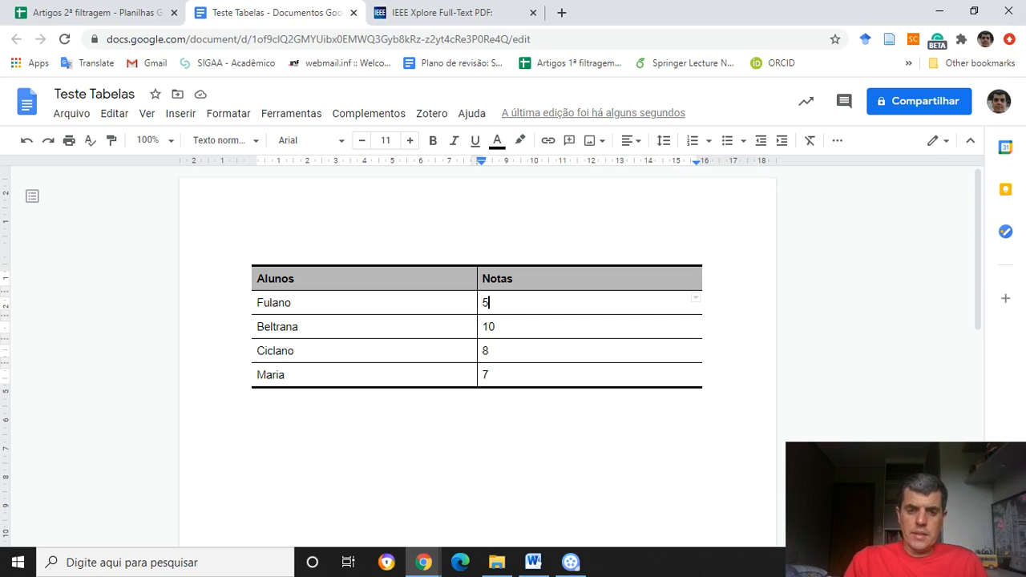
- Try adding an empty line after "Alunos" to make the header row taller, and remove it again
{"action": "left_click", "coordinate": [296, 279]}
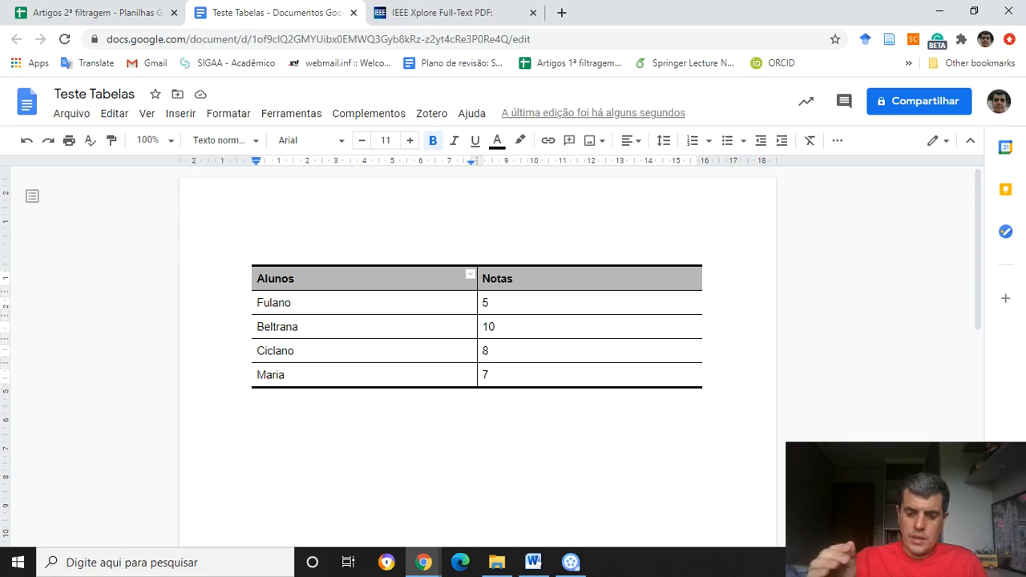
{"action": "key", "text": "Return"}
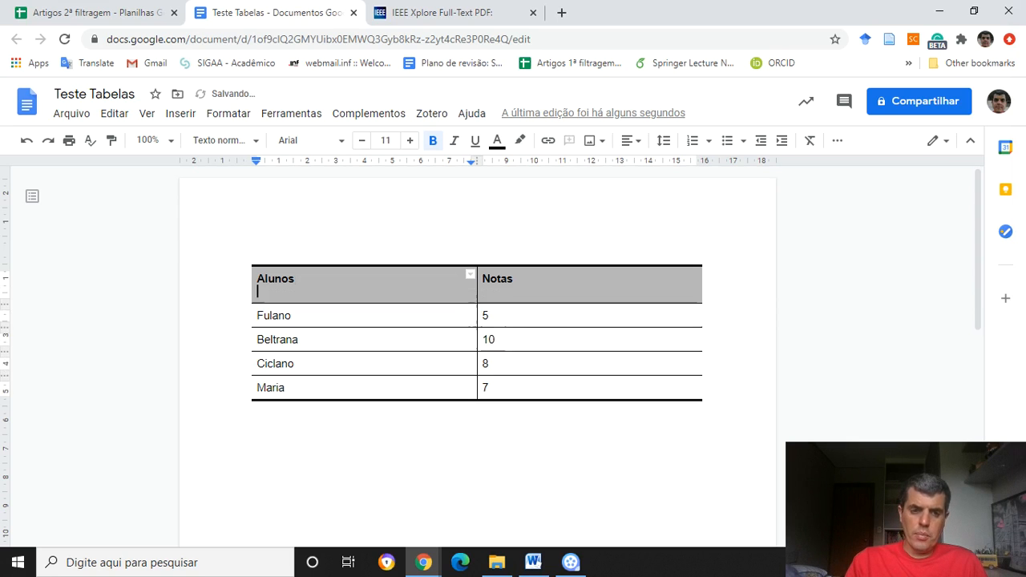
{"action": "key", "text": "BackSpace"}
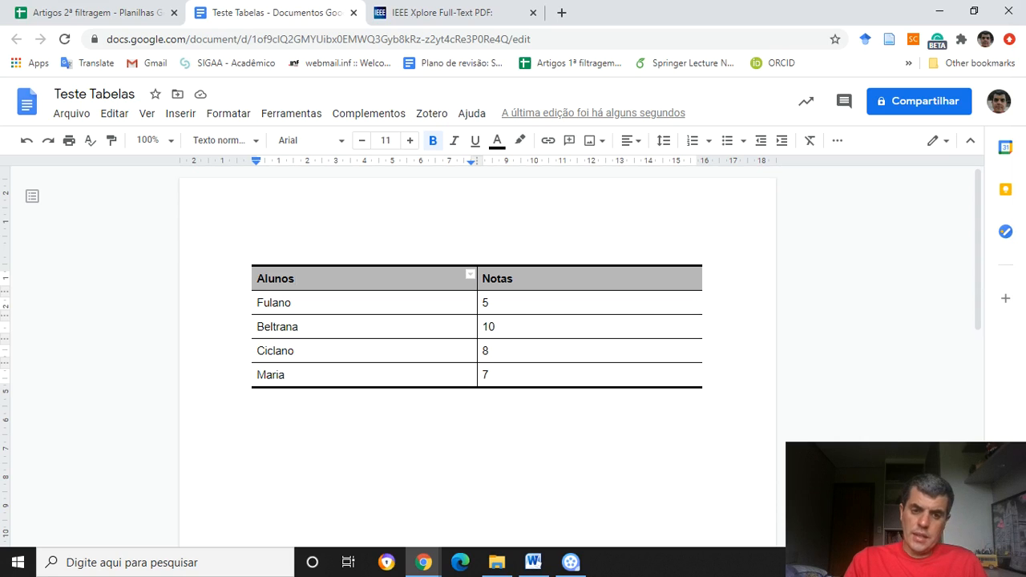
- Increase the header row's height to about 1.53 cm and narrow the first column so the second is about 10 cm wide
{"action": "left_click_drag", "start_coordinate": [377, 290], "coordinate": [377, 311]}
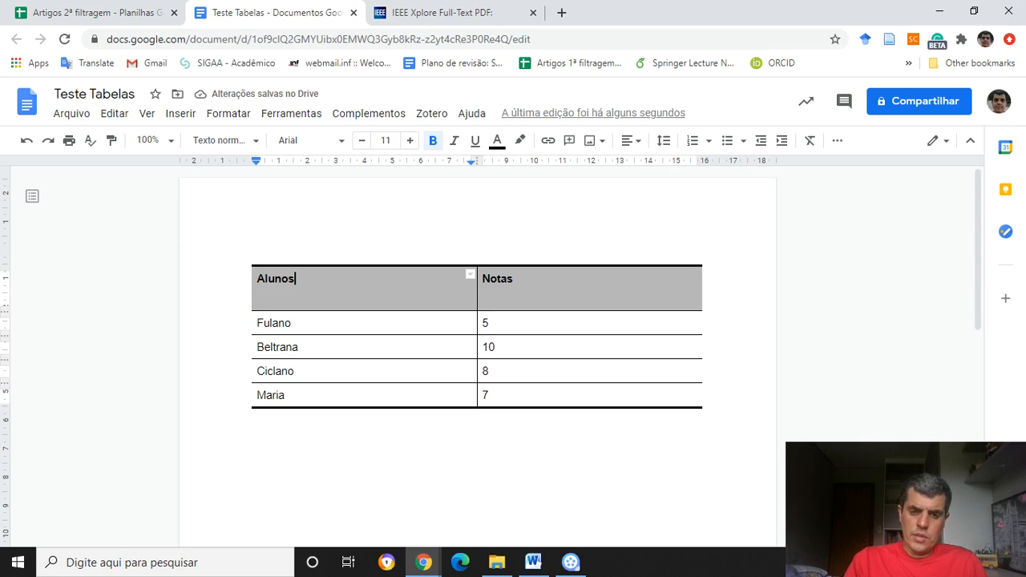
{"action": "left_click_drag", "start_coordinate": [477, 321], "coordinate": [418, 320]}
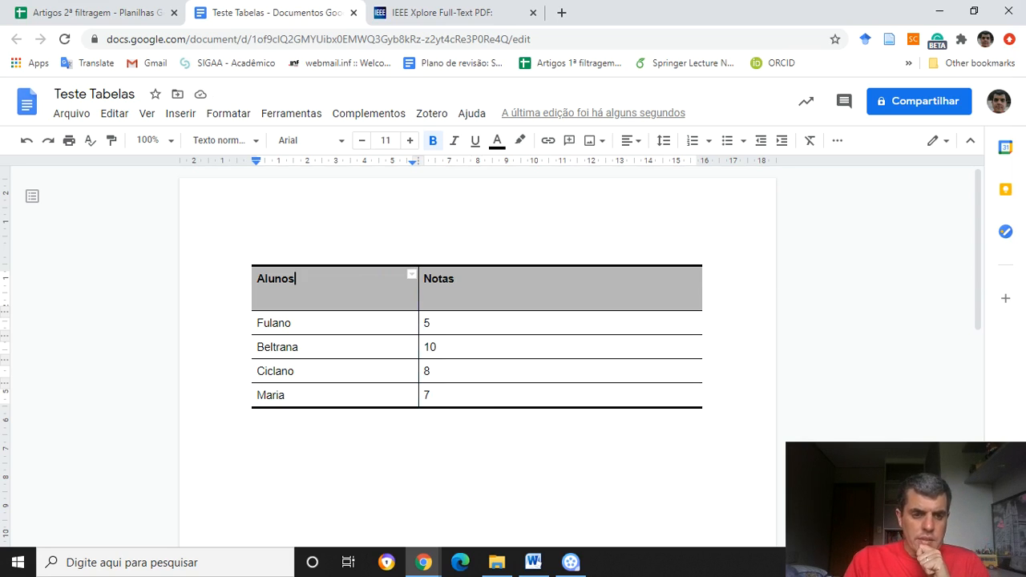
- Set the vertical cell alignment of both header cells to Centro in the table properties
{"action": "key", "text": "Home"}
{"action": "key", "text": "shift+End"}
{"action": "key", "text": "shift+Right"}
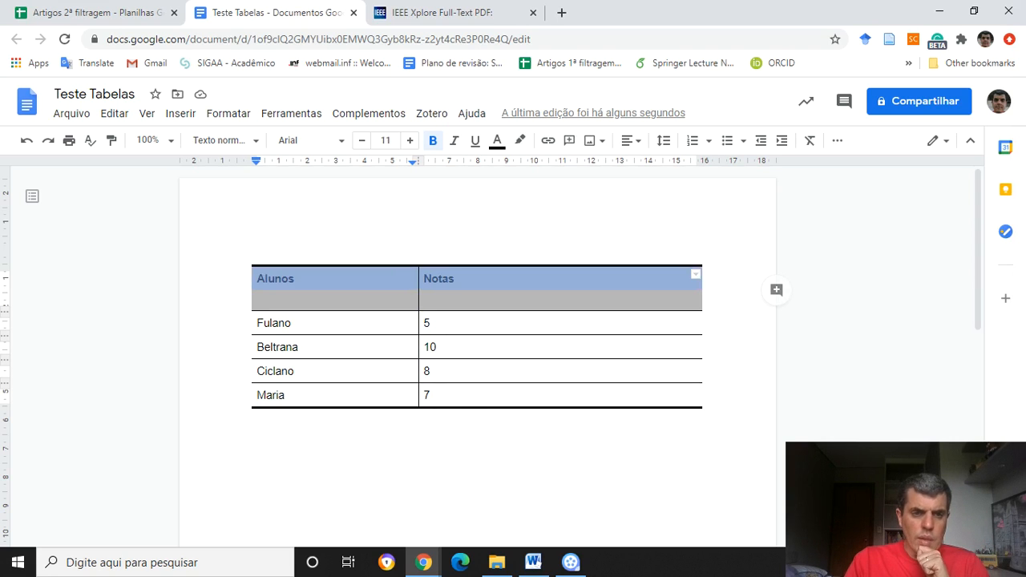
{"action": "left_click", "coordinate": [228, 113]}
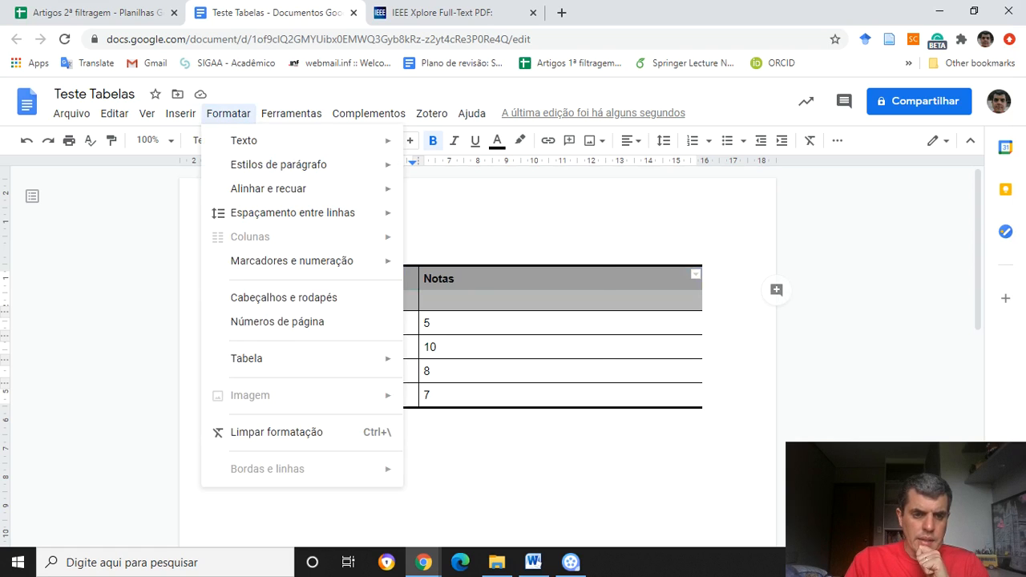
{"action": "mouse_move", "coordinate": [281, 358]}
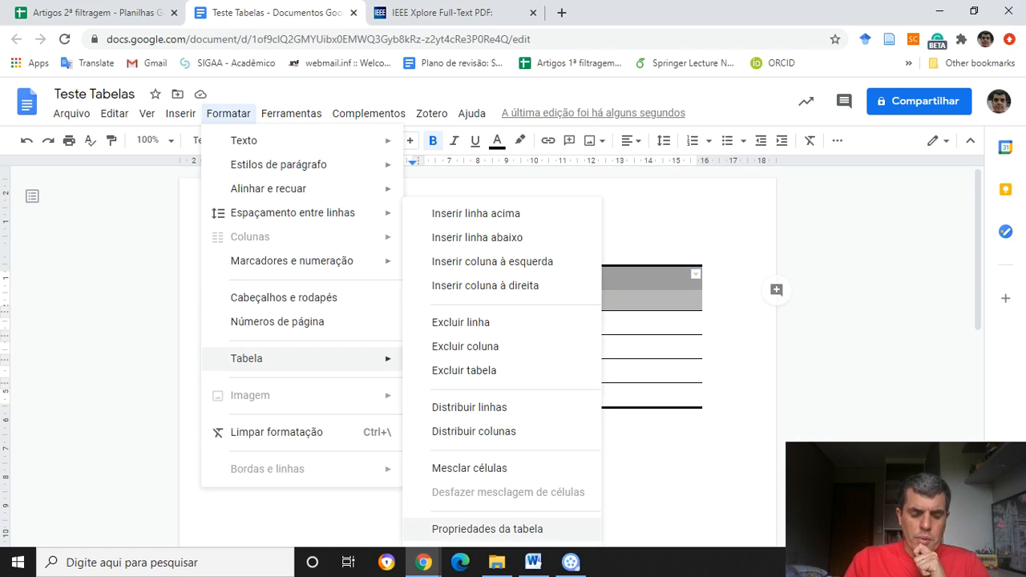
{"action": "left_click", "coordinate": [487, 529]}
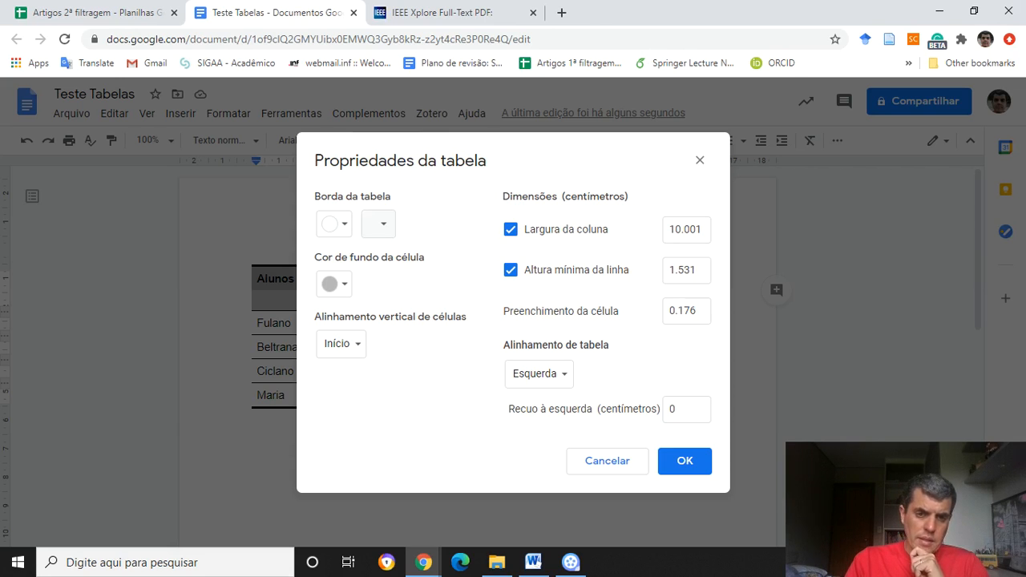
{"action": "left_click", "coordinate": [379, 224]}
{"action": "left_click", "coordinate": [458, 233]}
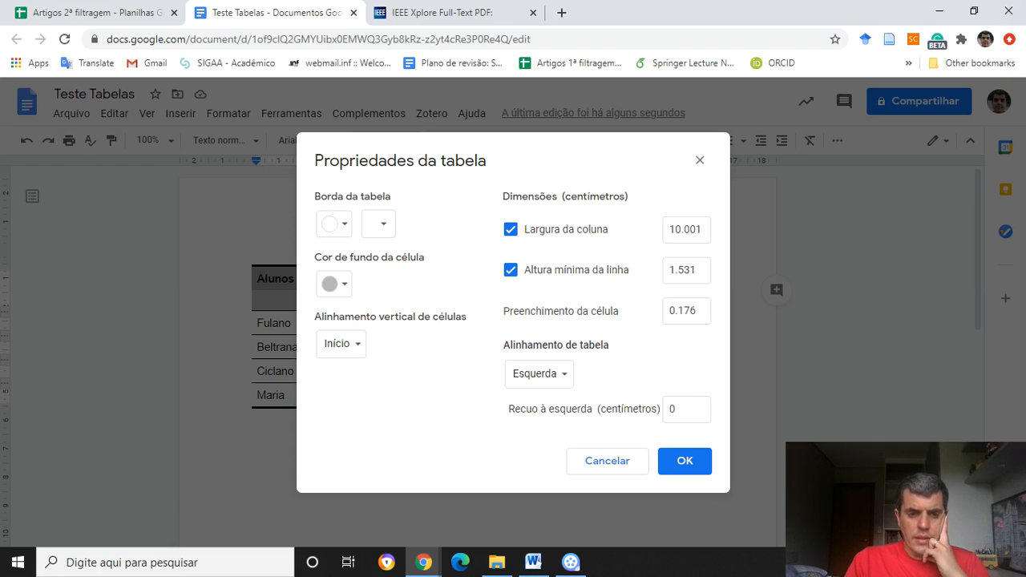
{"action": "left_click", "coordinate": [341, 343]}
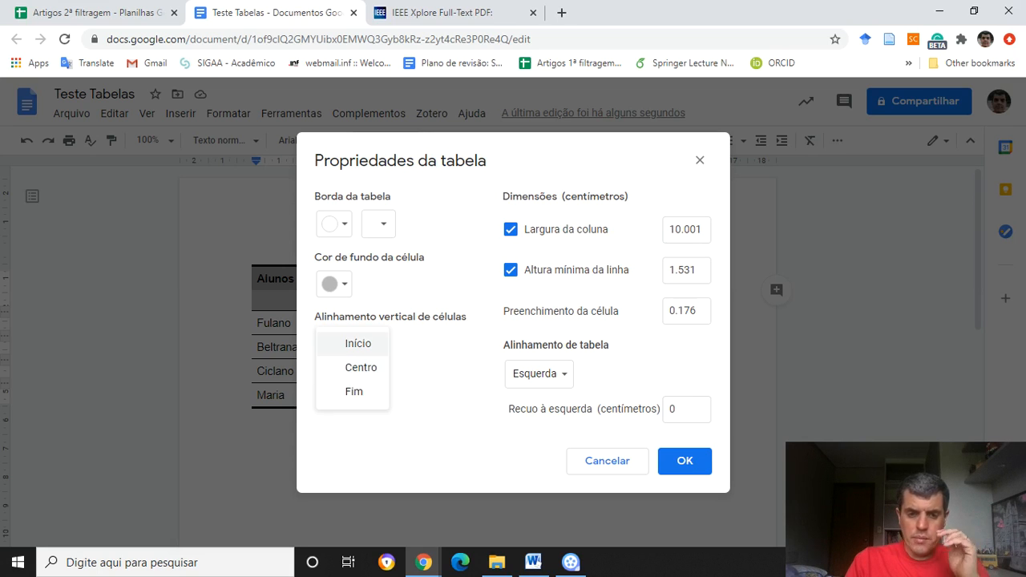
{"action": "key", "text": "Up"}
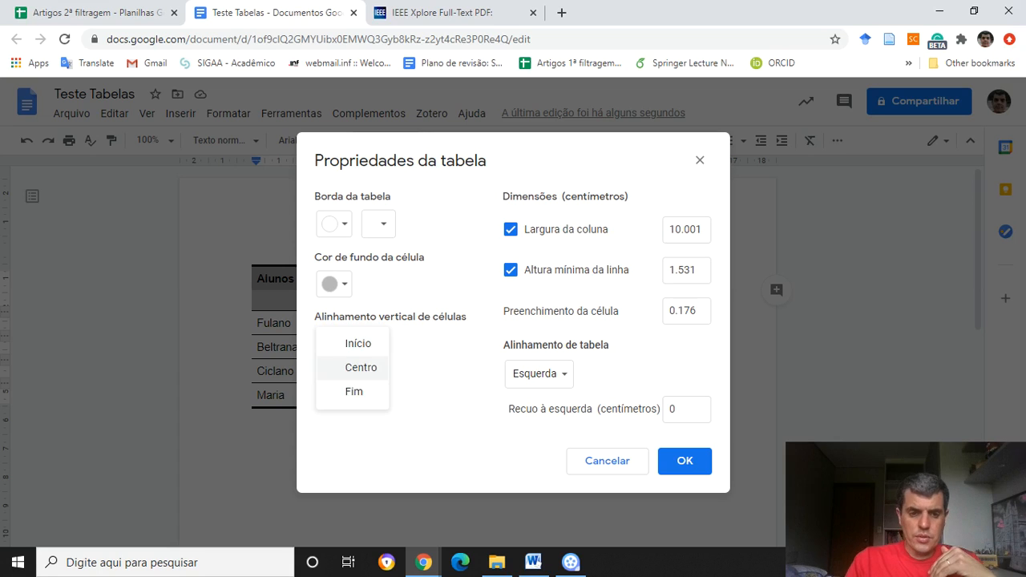
{"action": "key", "text": "Return"}
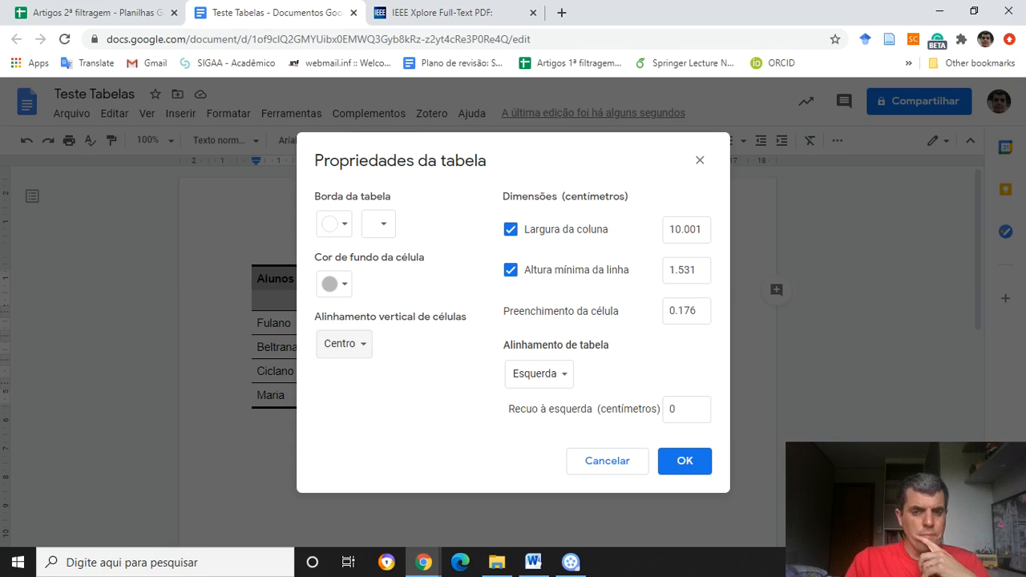
{"action": "key", "text": "Return"}
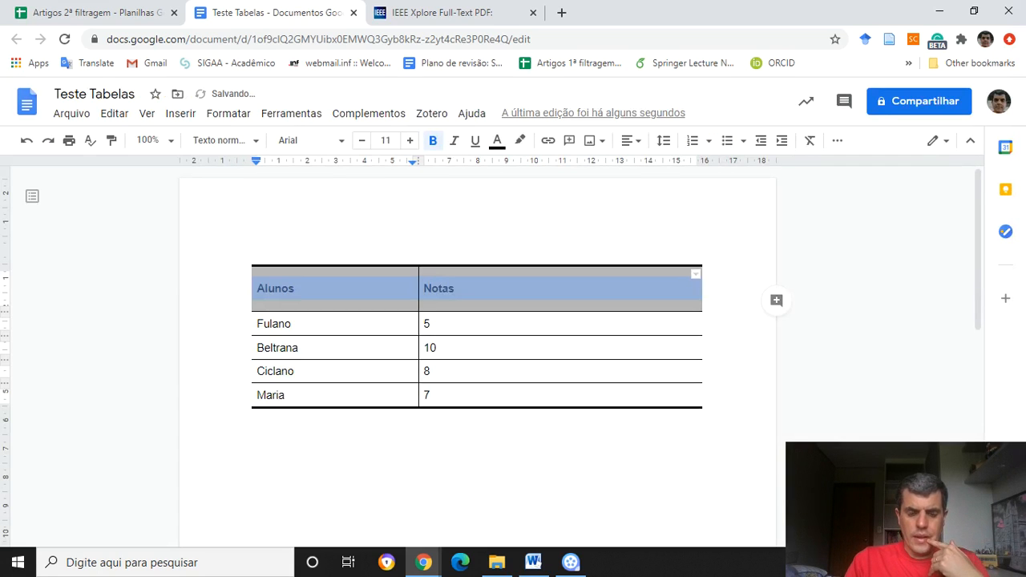
{"action": "left_click", "coordinate": [457, 289]}
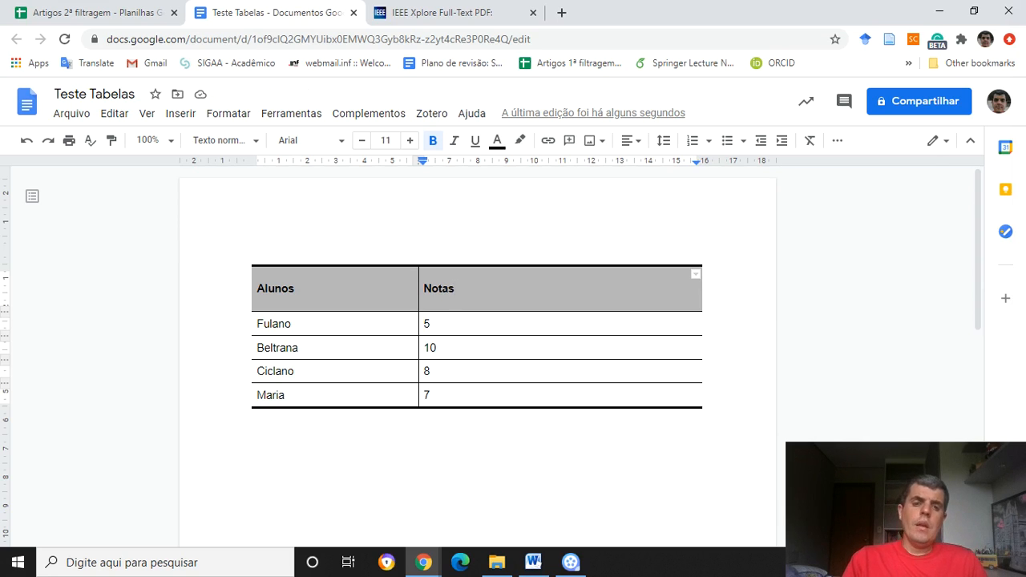
- Insert an empty table row below the row with grade 8
{"action": "left_click", "coordinate": [425, 324]}
{"action": "left_click", "coordinate": [228, 113]}
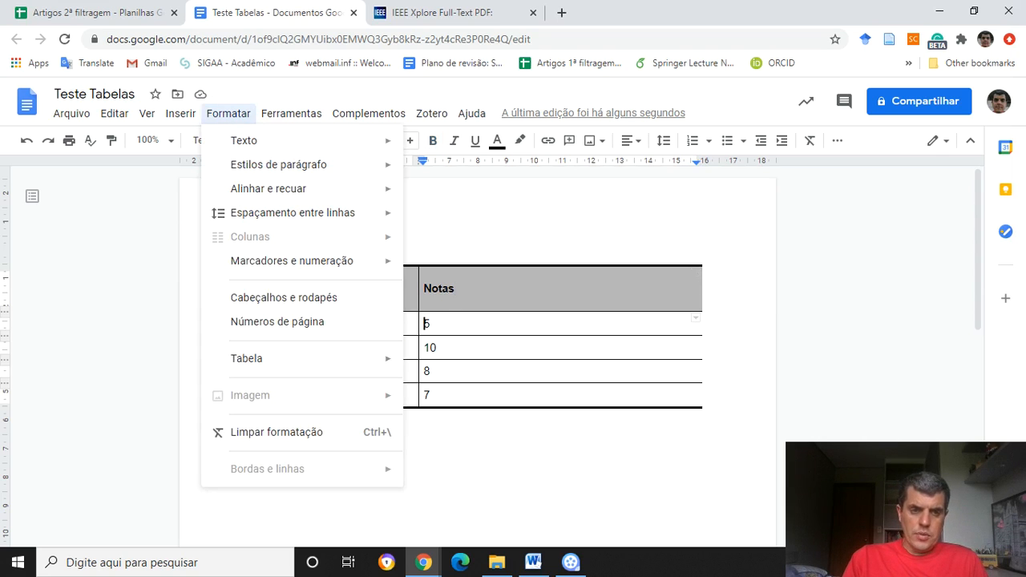
{"action": "mouse_move", "coordinate": [246, 358]}
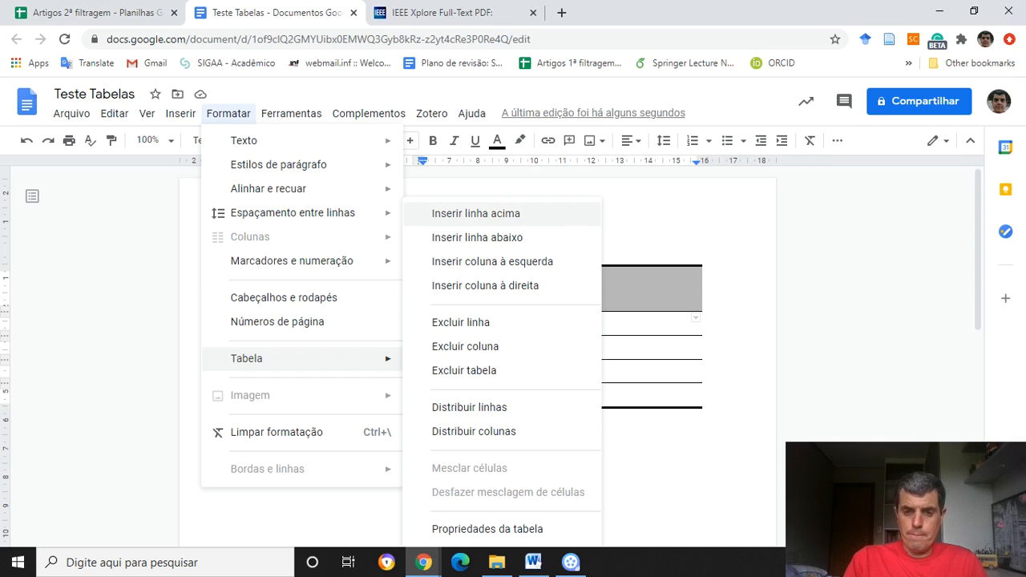
{"action": "left_click", "coordinate": [645, 371]}
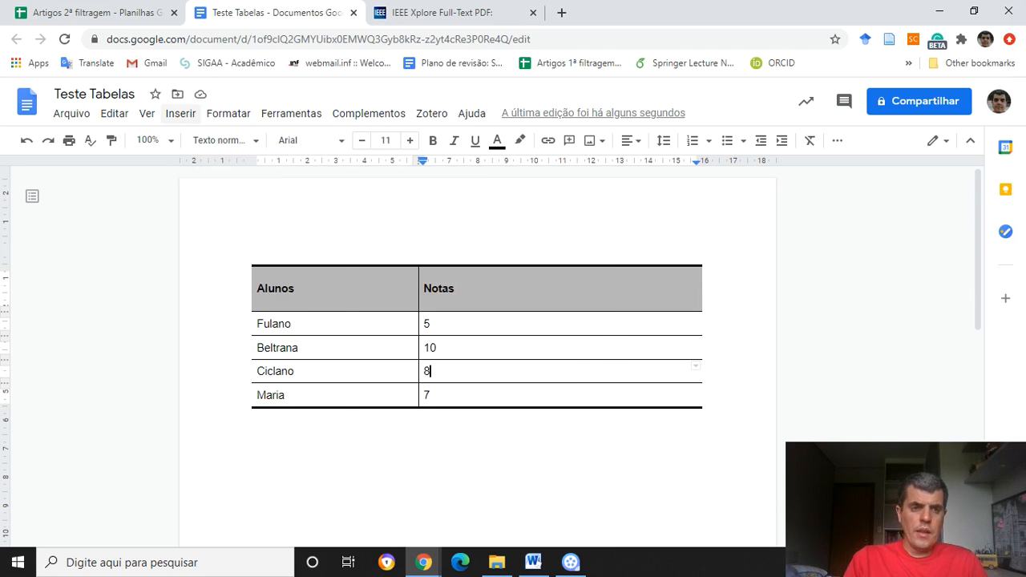
{"action": "left_click", "coordinate": [180, 113]}
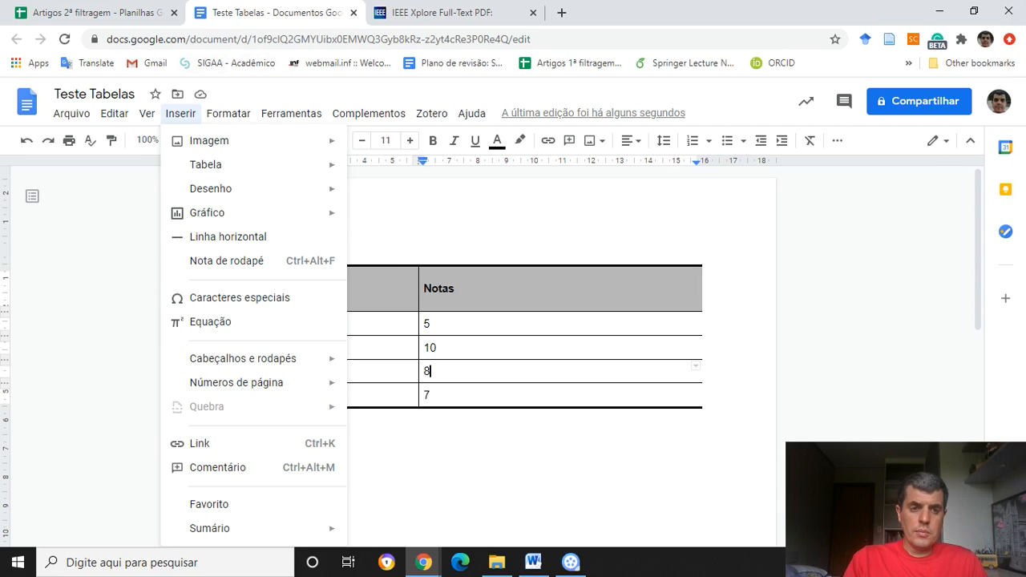
{"action": "mouse_move", "coordinate": [228, 113]}
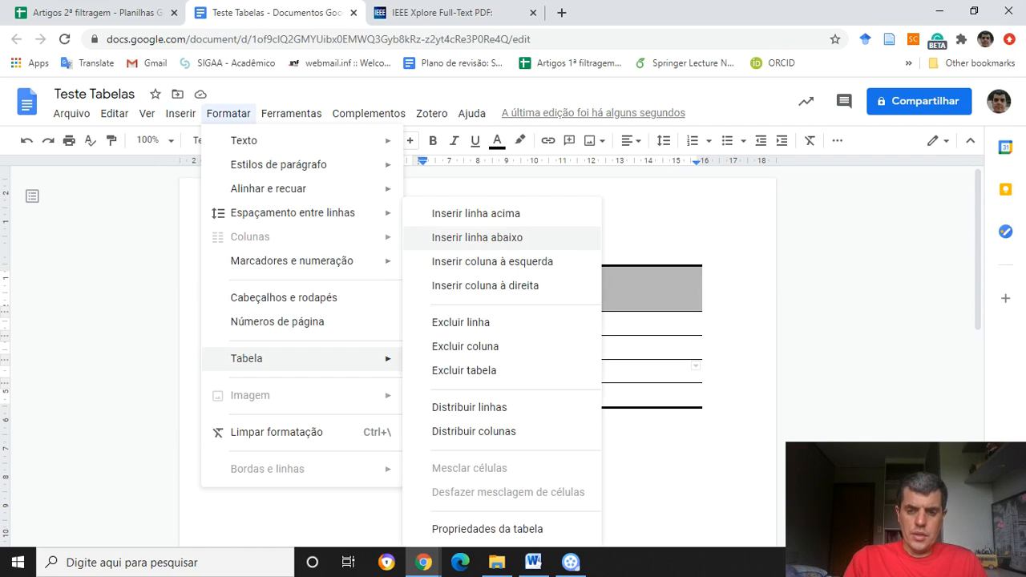
{"action": "left_click", "coordinate": [477, 237]}
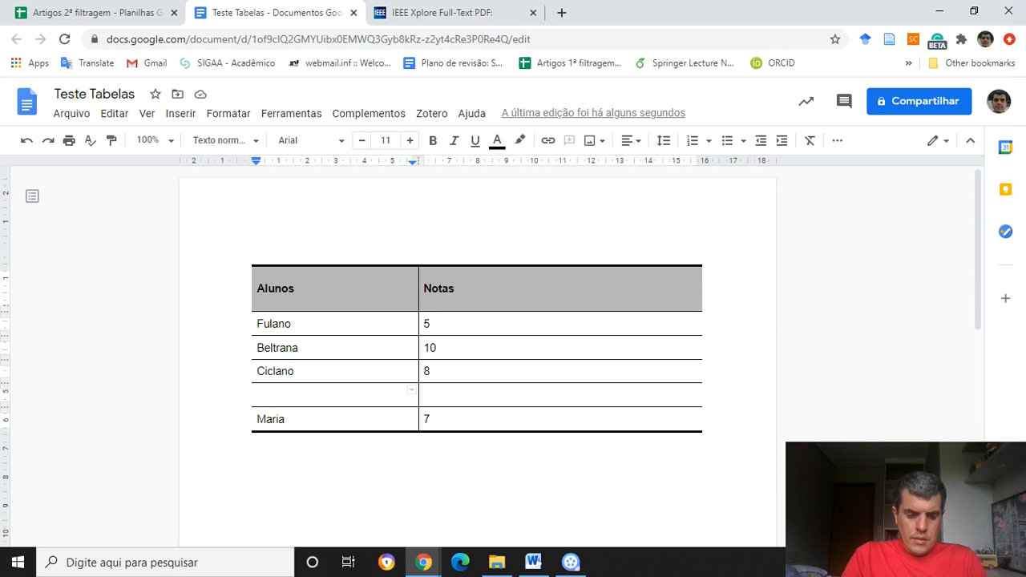
- Fill the new row with a student's name and the grade 9,5
{"action": "type", "text": "João"}
{"action": "key", "text": "Tab"}
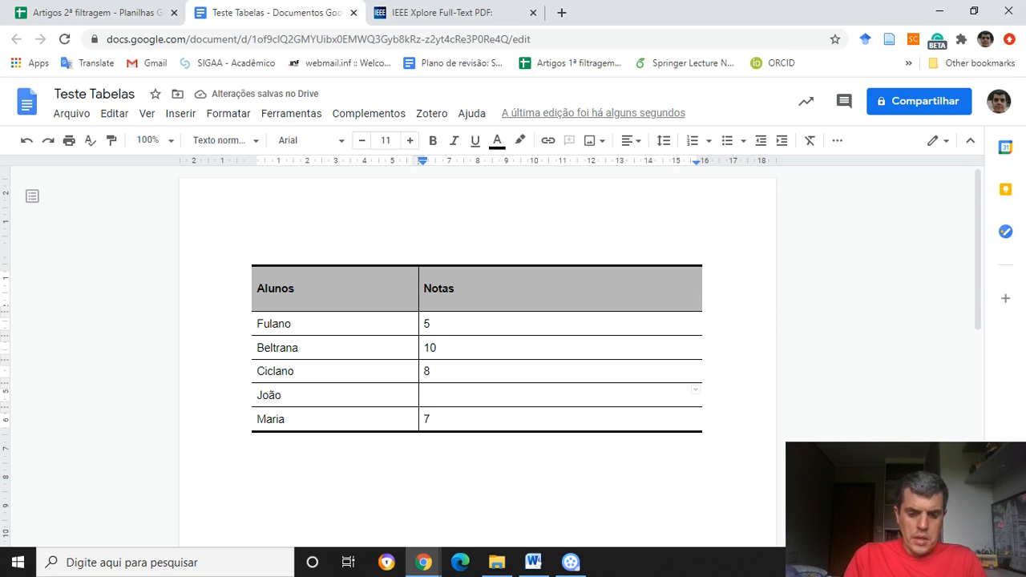
{"action": "type", "text": "9,5"}
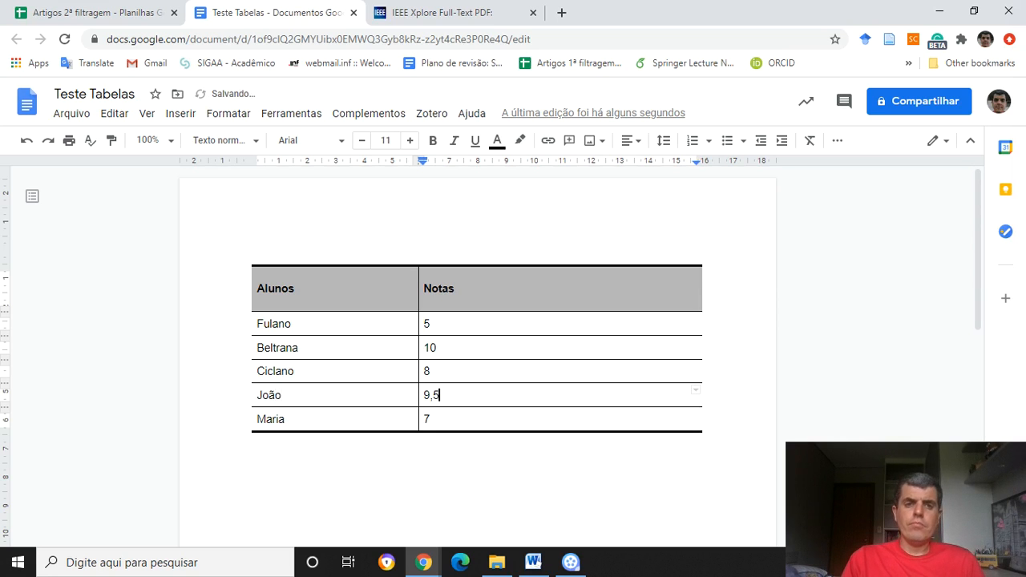
- Insert a table column to the right of the Notas column
{"action": "left_click", "coordinate": [229, 113]}
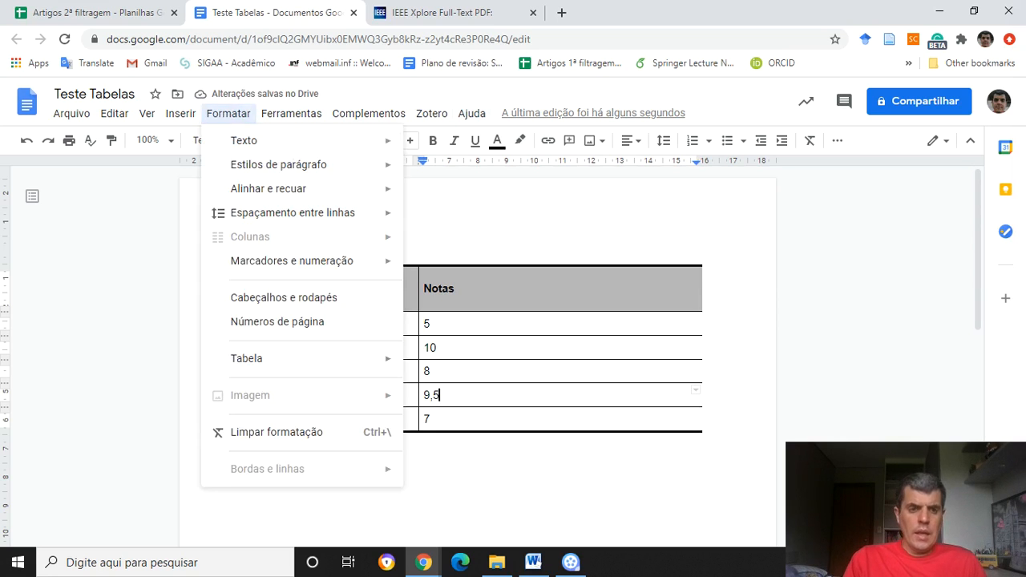
{"action": "mouse_move", "coordinate": [265, 359]}
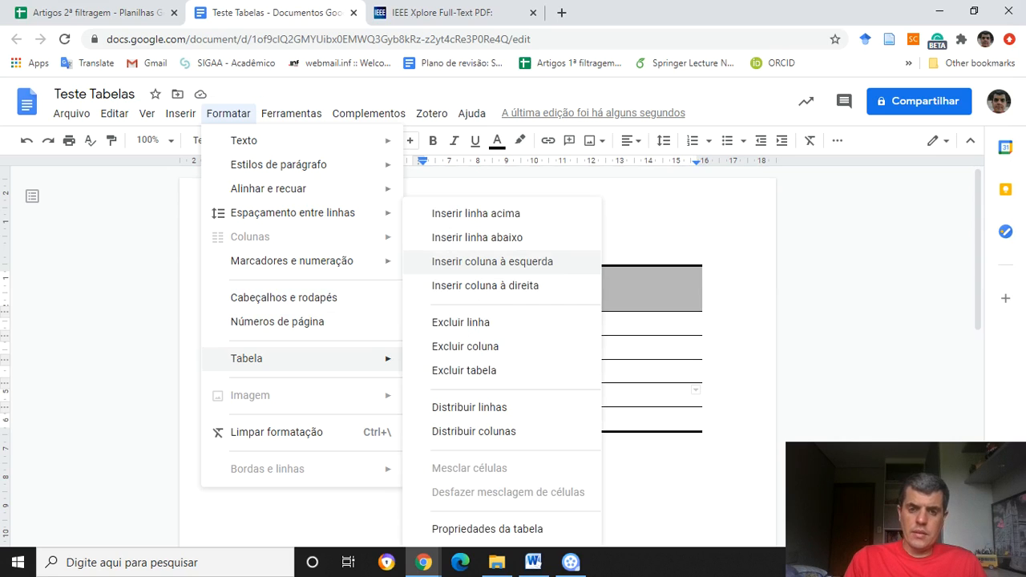
{"action": "left_click", "coordinate": [641, 323]}
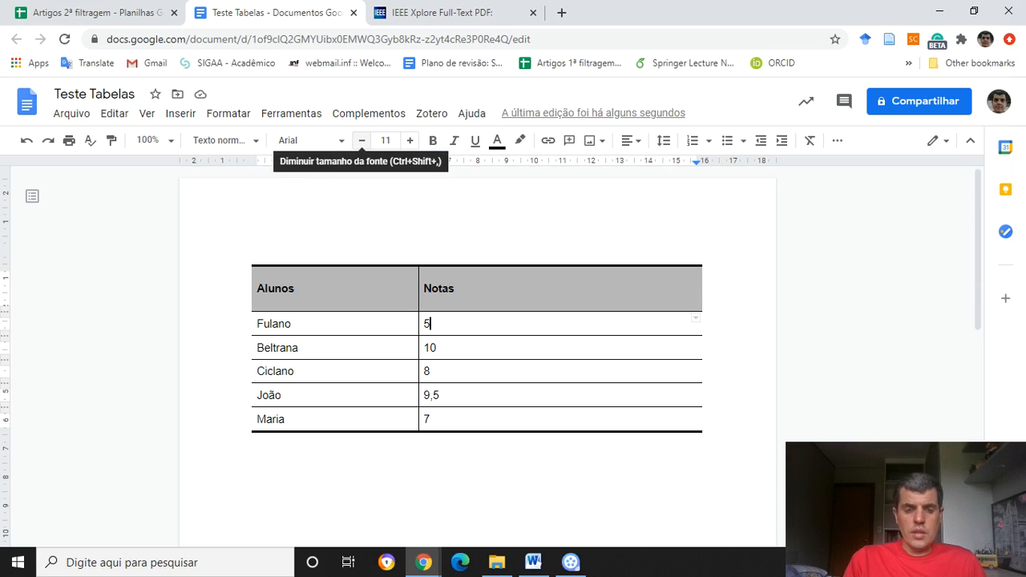
{"action": "left_click", "coordinate": [229, 113]}
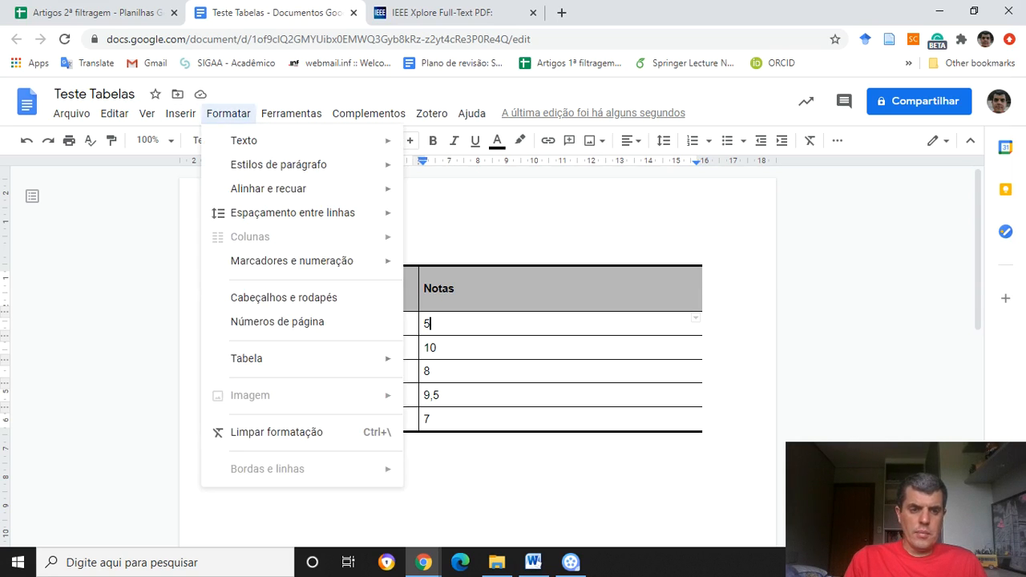
{"action": "mouse_move", "coordinate": [305, 358]}
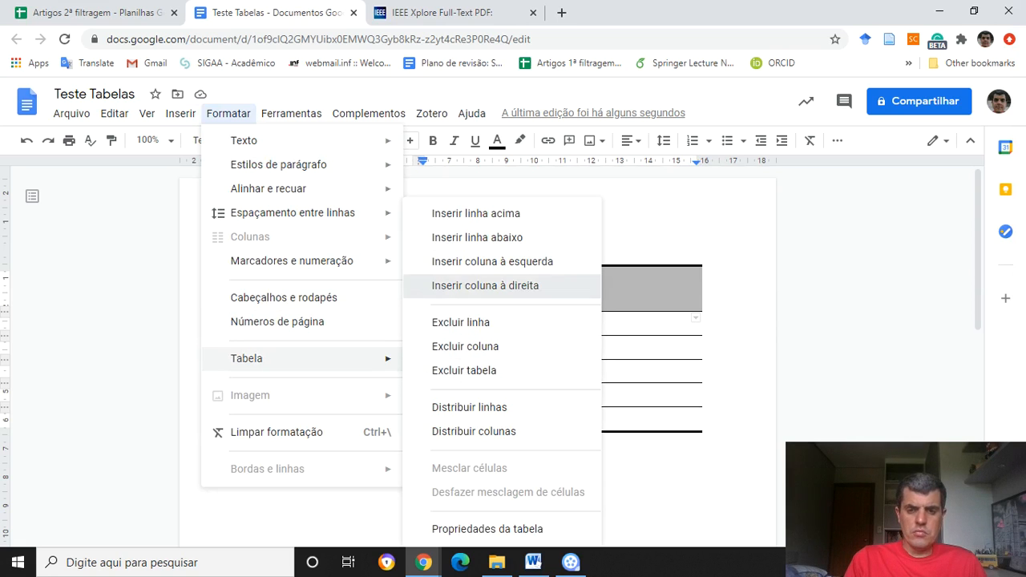
{"action": "left_click", "coordinate": [485, 286]}
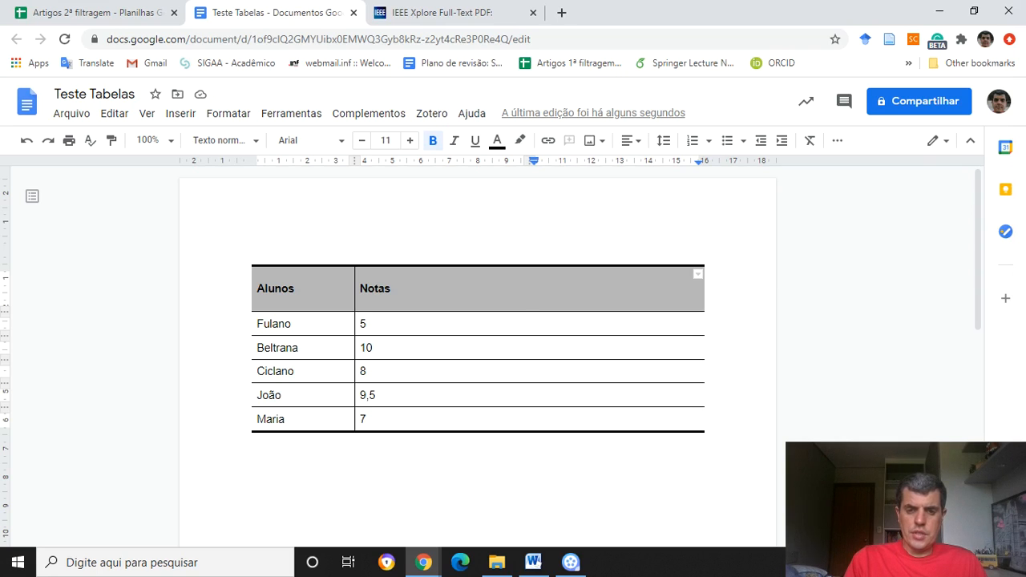
- Set the left border of all cells in the new empty column to 1 pt
{"action": "key", "text": "shift+Down"}
{"action": "key", "text": "shift+Down"}
{"action": "key", "text": "shift+Down"}
{"action": "key", "text": "shift+Down"}
{"action": "key", "text": "shift+Down"}
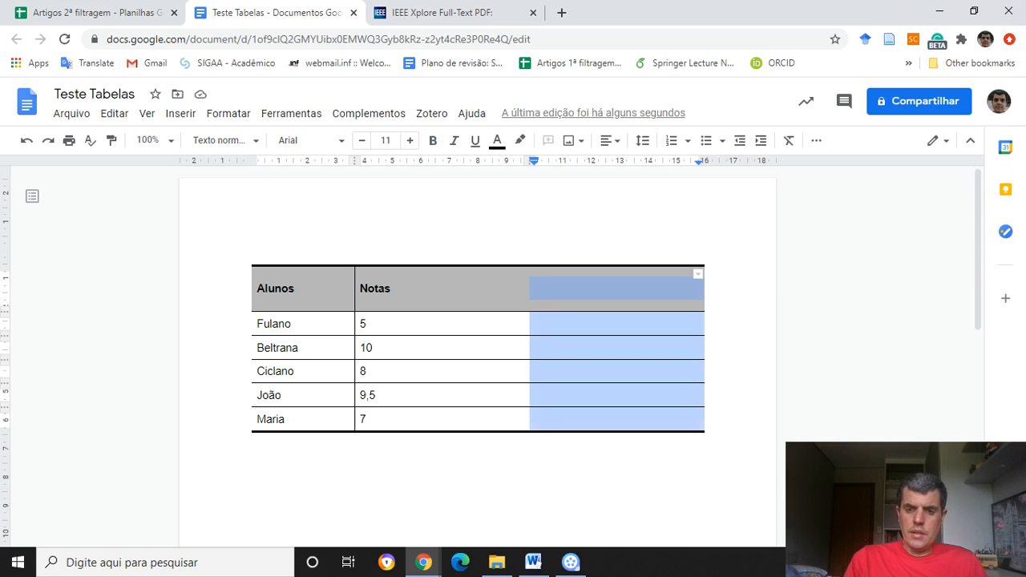
{"action": "left_click", "coordinate": [698, 274]}
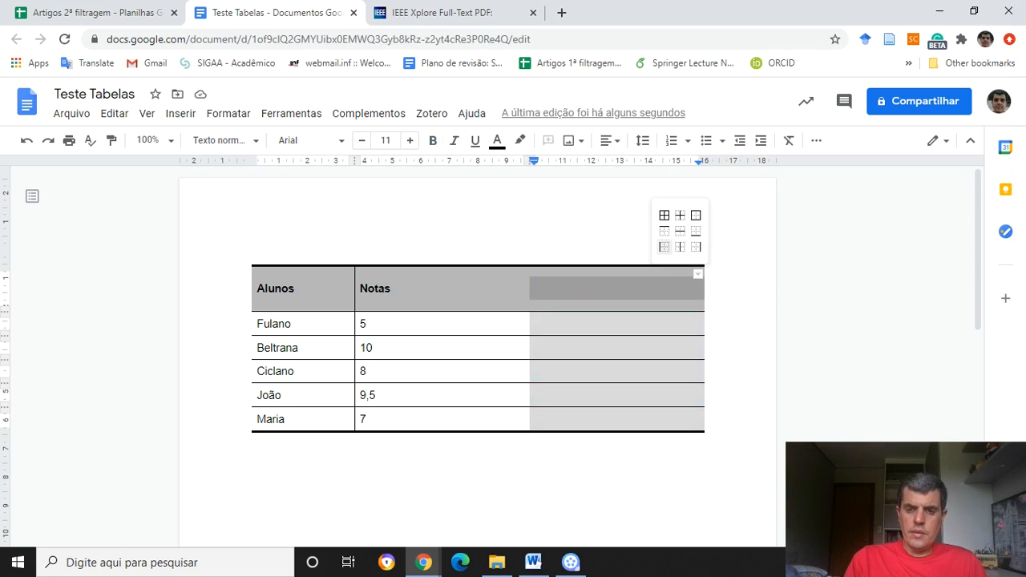
{"action": "left_click", "coordinate": [664, 246]}
{"action": "left_click", "coordinate": [251, 140]}
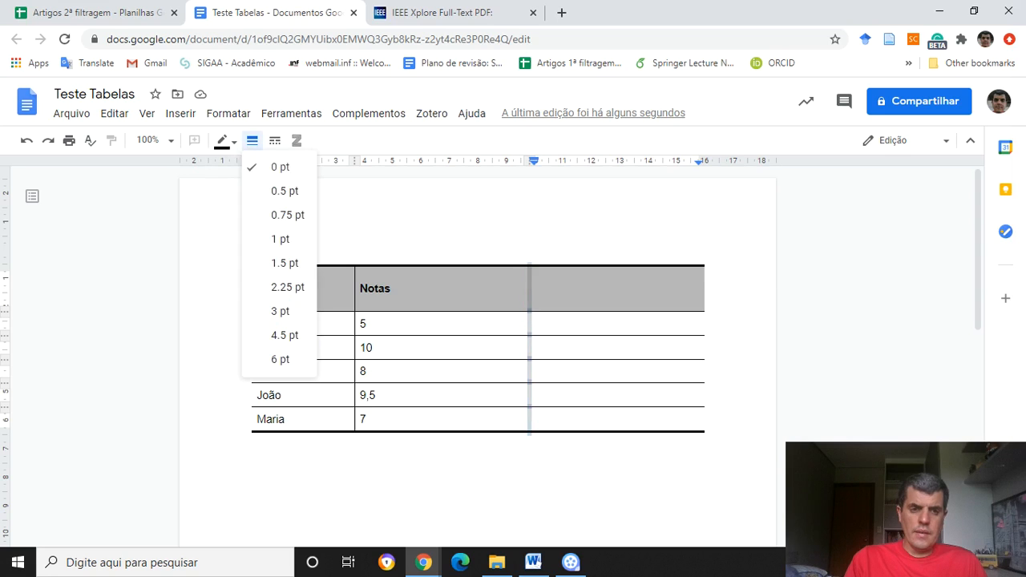
{"action": "left_click", "coordinate": [279, 239]}
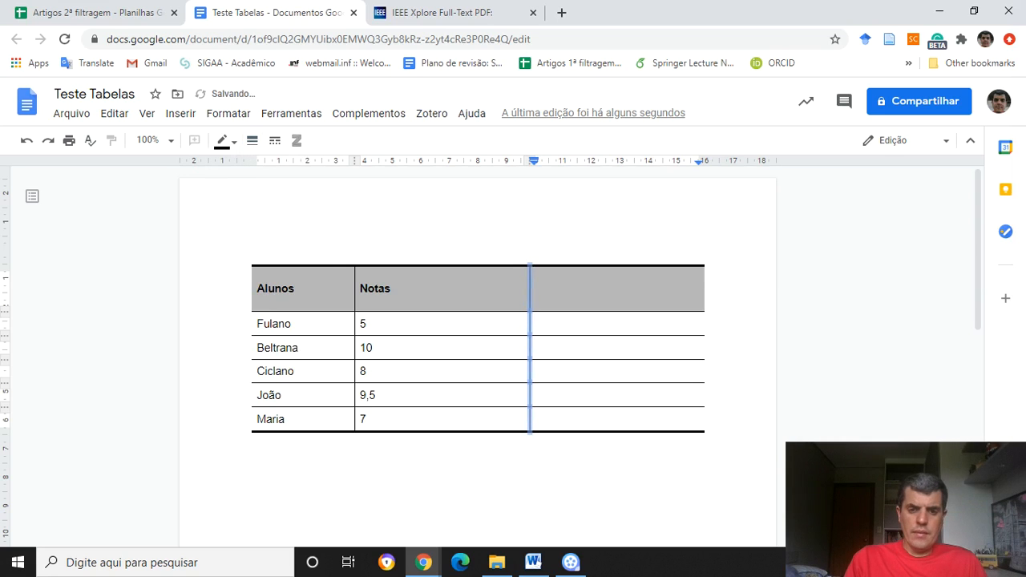
{"action": "left_click", "coordinate": [602, 324]}
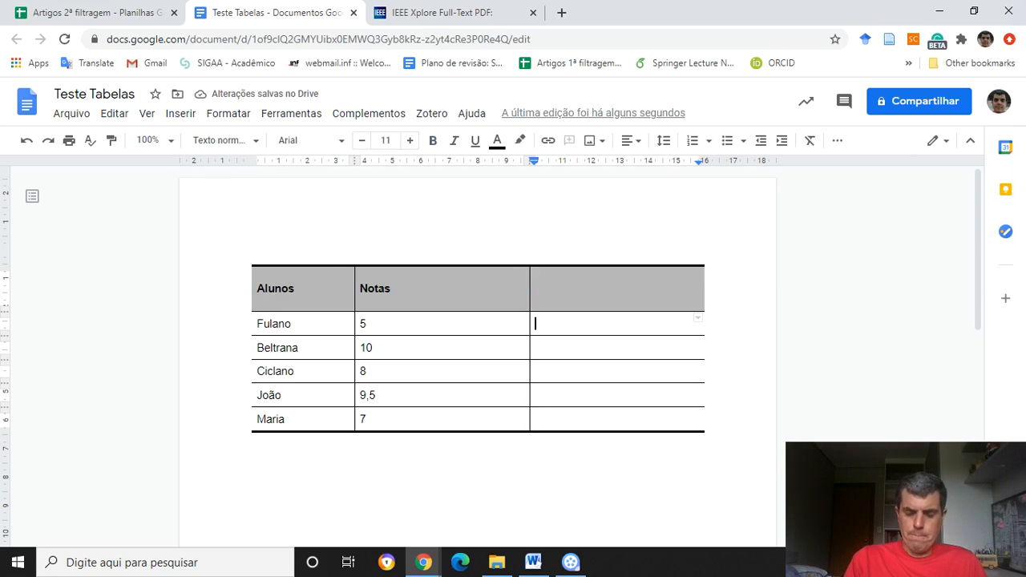
- Widen the Alunos column to about 7.7 cm and distribute the Notas column and the empty column to equal widths
{"action": "left_click_drag", "start_coordinate": [354, 348], "coordinate": [428, 324]}
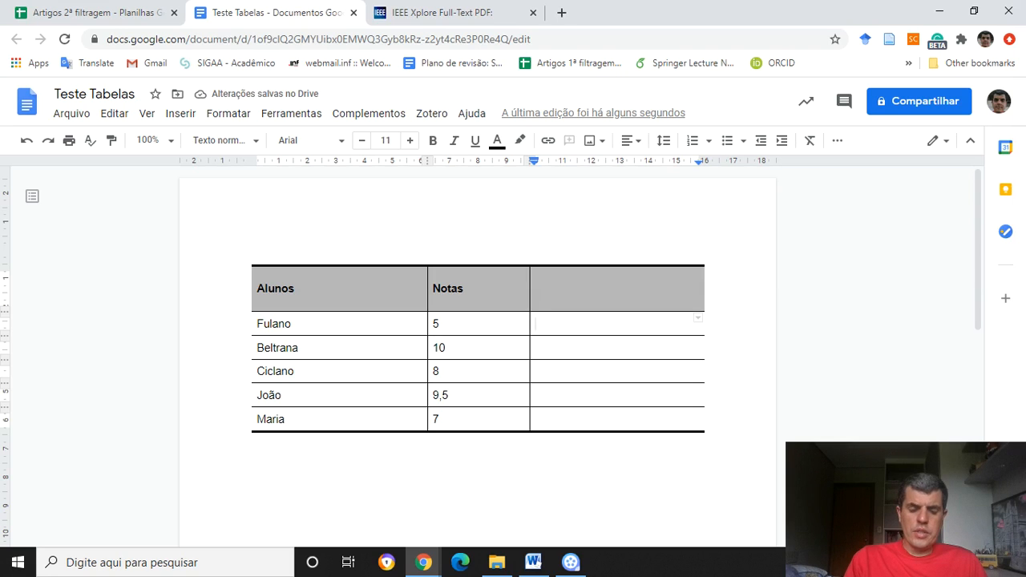
{"action": "left_click_drag", "start_coordinate": [428, 323], "coordinate": [470, 324]}
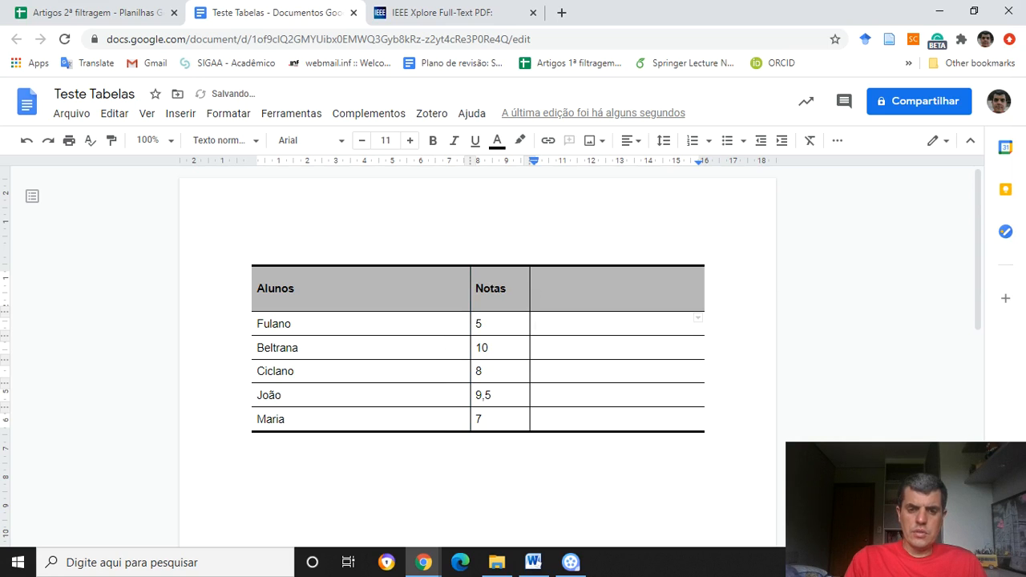
{"action": "left_click_drag", "start_coordinate": [490, 288], "coordinate": [576, 418]}
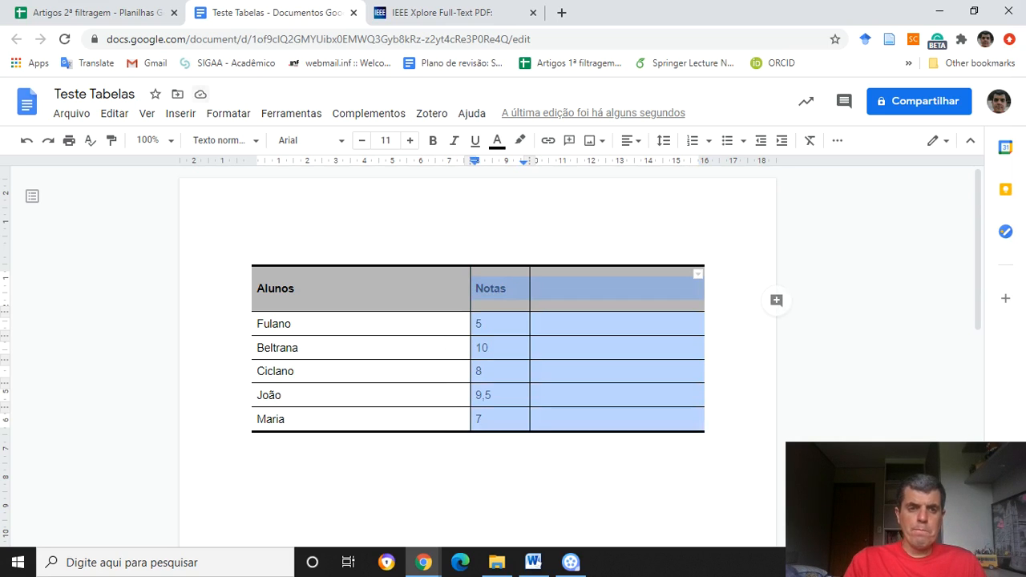
{"action": "left_click", "coordinate": [229, 113]}
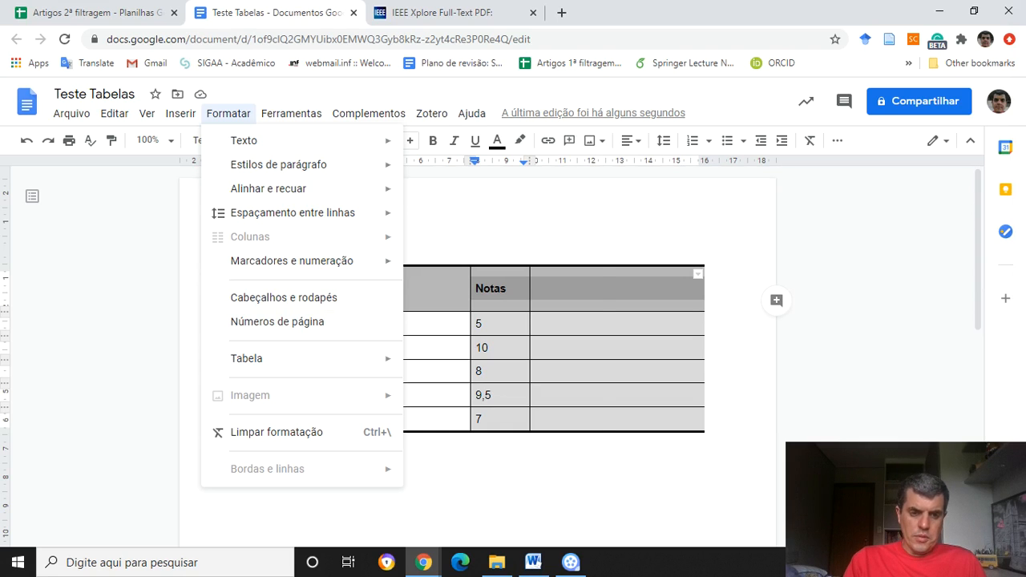
{"action": "mouse_move", "coordinate": [305, 358]}
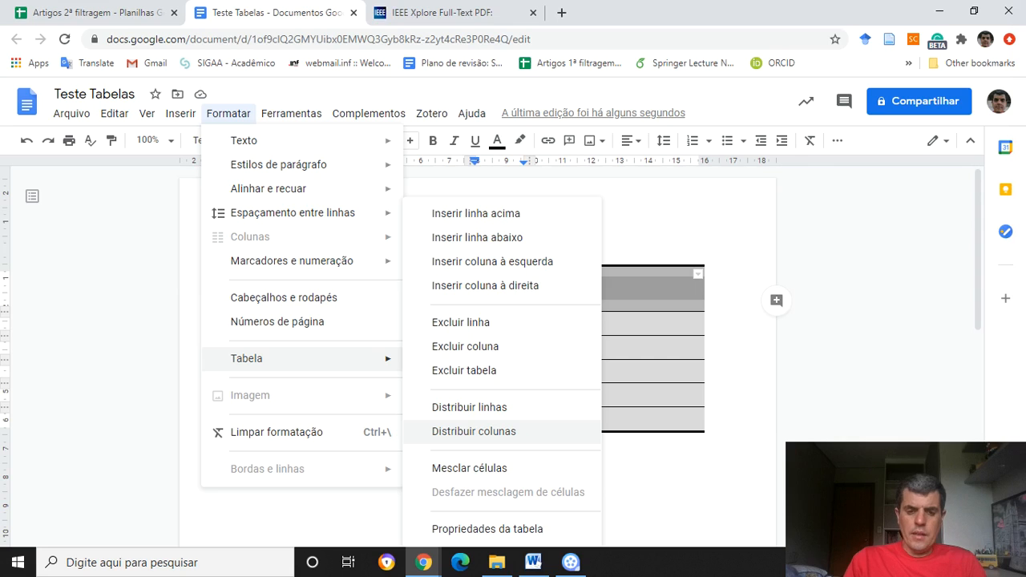
{"action": "left_click", "coordinate": [474, 431]}
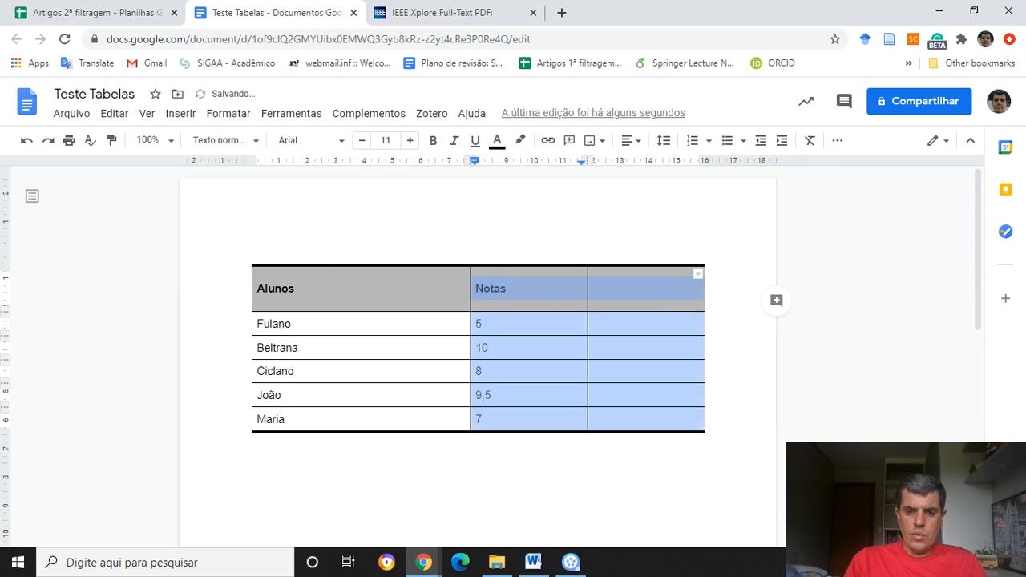
{"action": "left_click", "coordinate": [525, 335]}
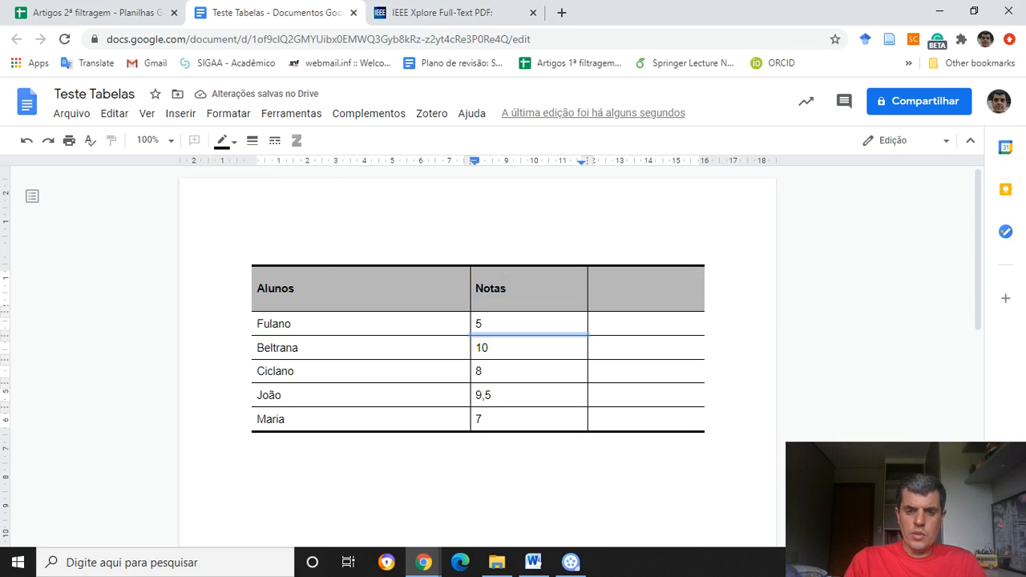
{"action": "left_click_drag", "start_coordinate": [473, 289], "coordinate": [521, 289]}
{"action": "left_click", "coordinate": [508, 289]}
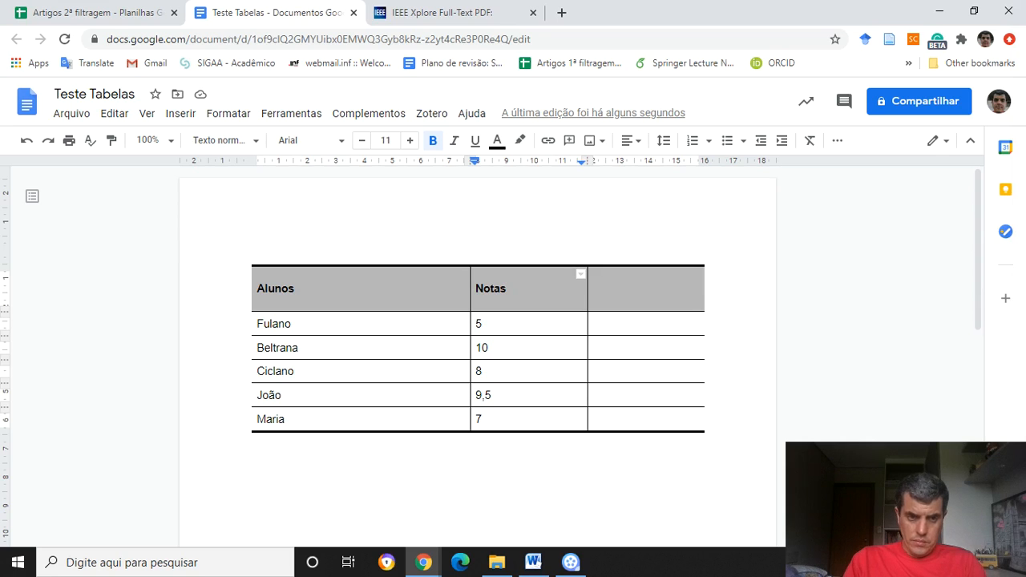
{"action": "left_click", "coordinate": [228, 113]}
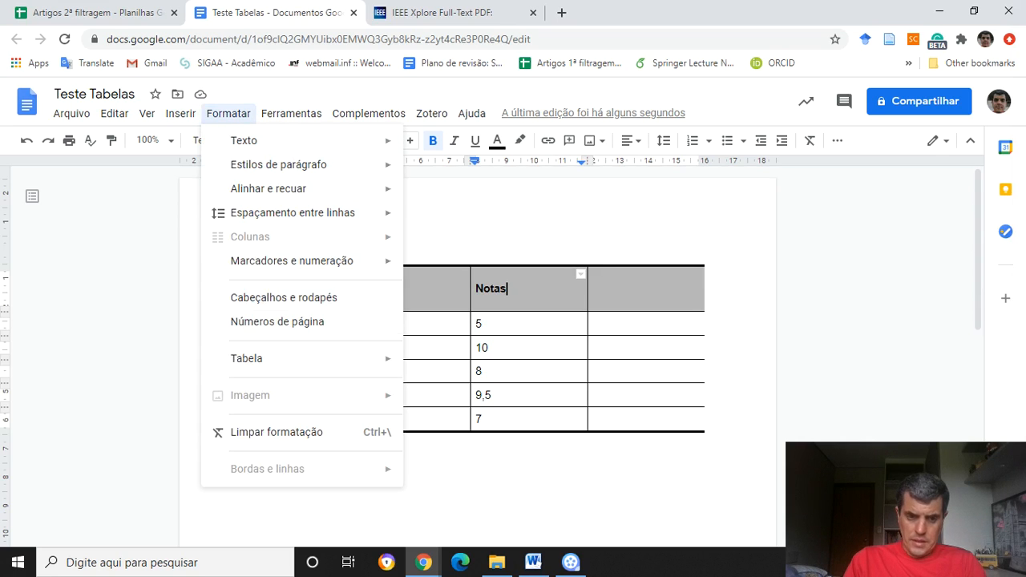
{"action": "mouse_move", "coordinate": [272, 358]}
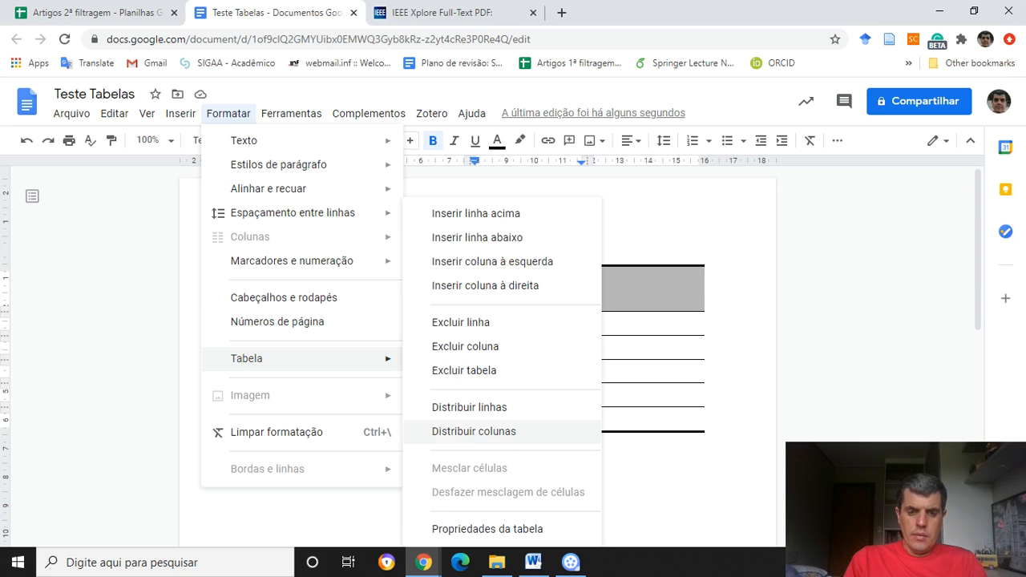
- Fill the third column below the header with the grades 8, 7, 8, 10 and 10
{"action": "left_click", "coordinate": [641, 323]}
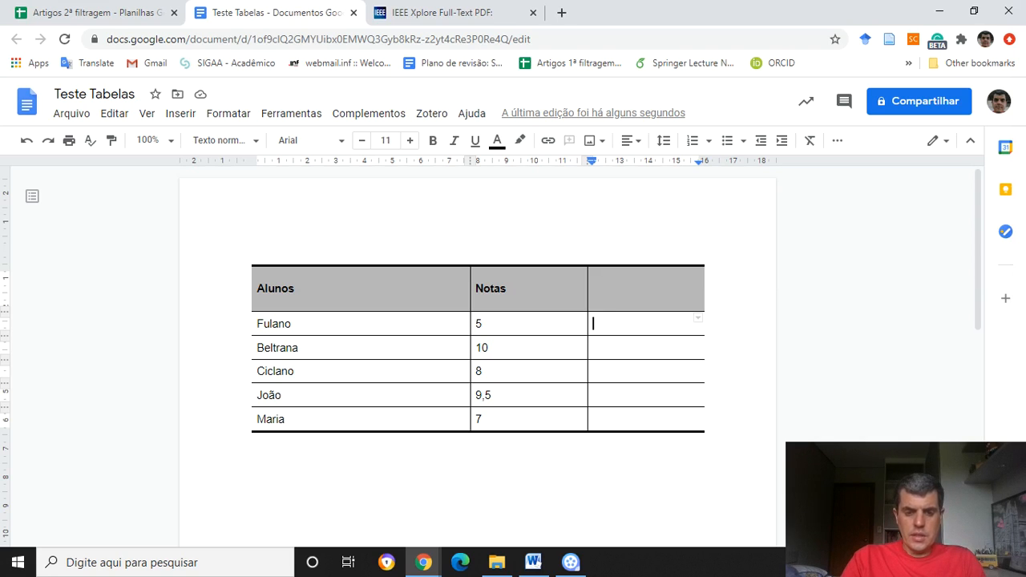
{"action": "type", "text": "8"}
{"action": "key", "text": "Down"}
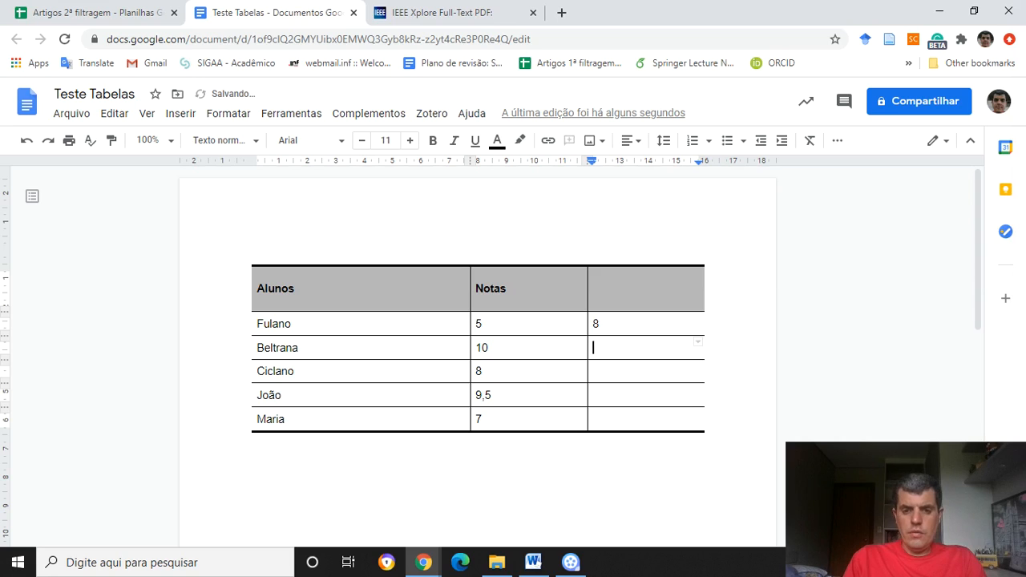
{"action": "type", "text": "7"}
{"action": "key", "text": "Down"}
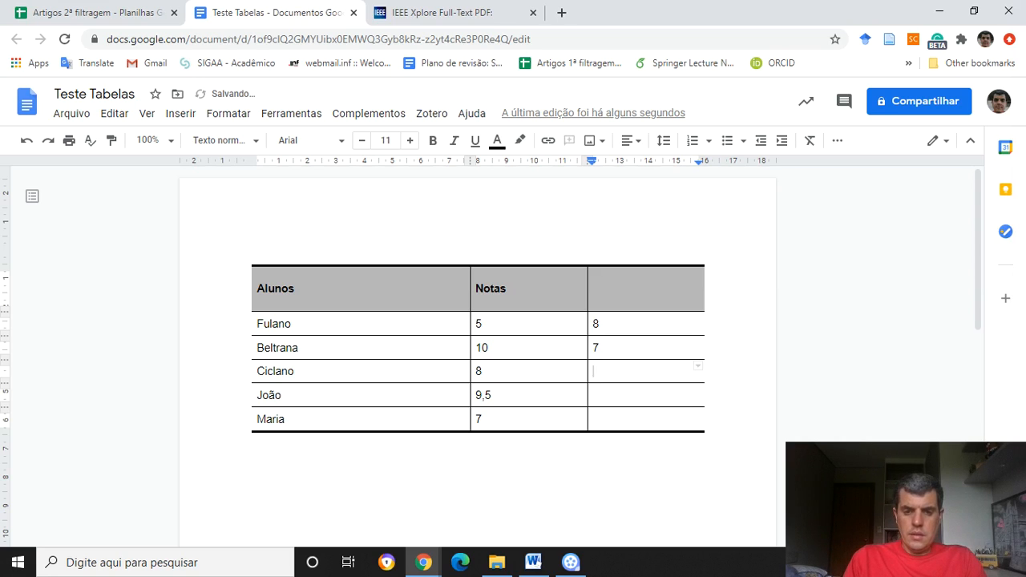
{"action": "type", "text": "8"}
{"action": "key", "text": "Down"}
{"action": "type", "text": "10"}
{"action": "key", "text": "Down"}
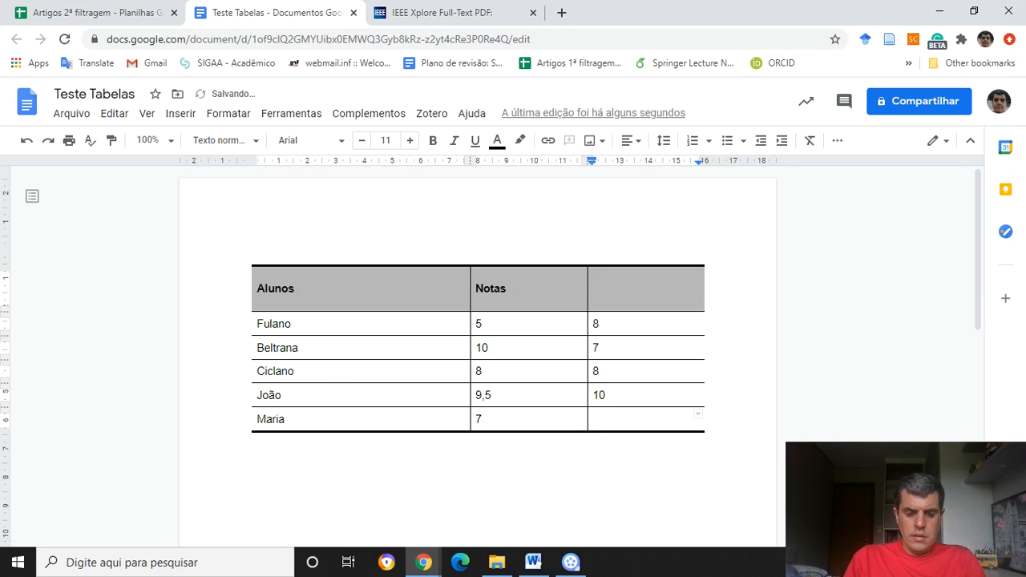
{"action": "type", "text": "10"}
{"action": "left_click", "coordinate": [598, 371]}
{"action": "key", "text": "Up"}
{"action": "key", "text": "Up"}
{"action": "key", "text": "Up"}
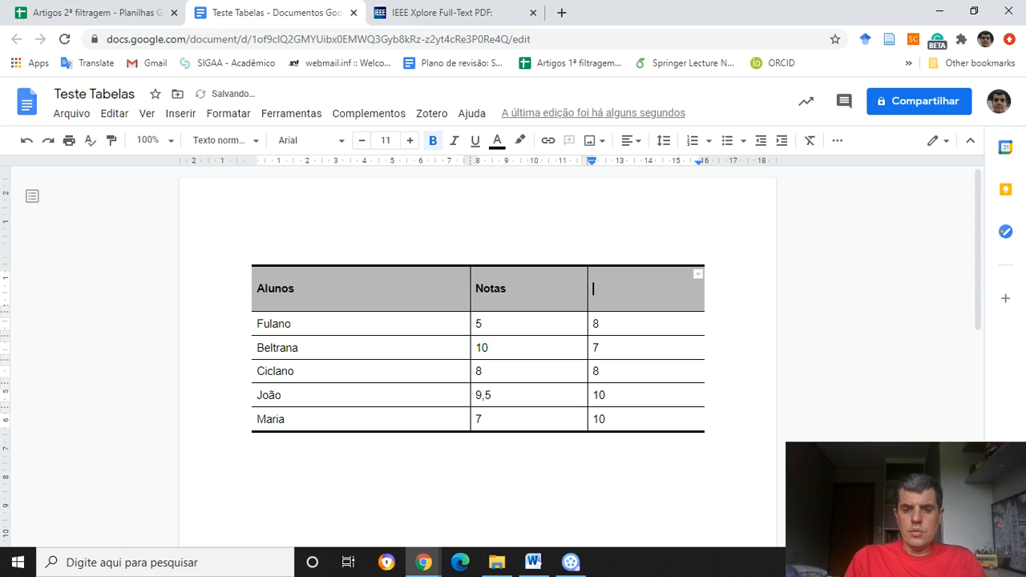
{"action": "key", "text": "Left"}
{"action": "key", "text": "Left"}
{"action": "key", "text": "Left"}
{"action": "key", "text": "Left"}
{"action": "key", "text": "Left"}
{"action": "key", "text": "Left"}
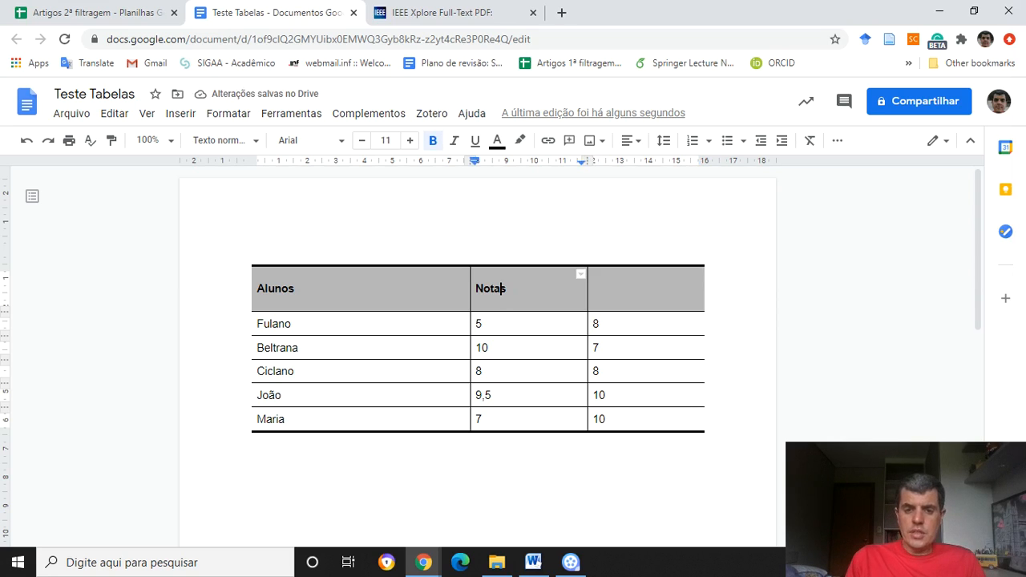
{"action": "key", "text": "Down"}
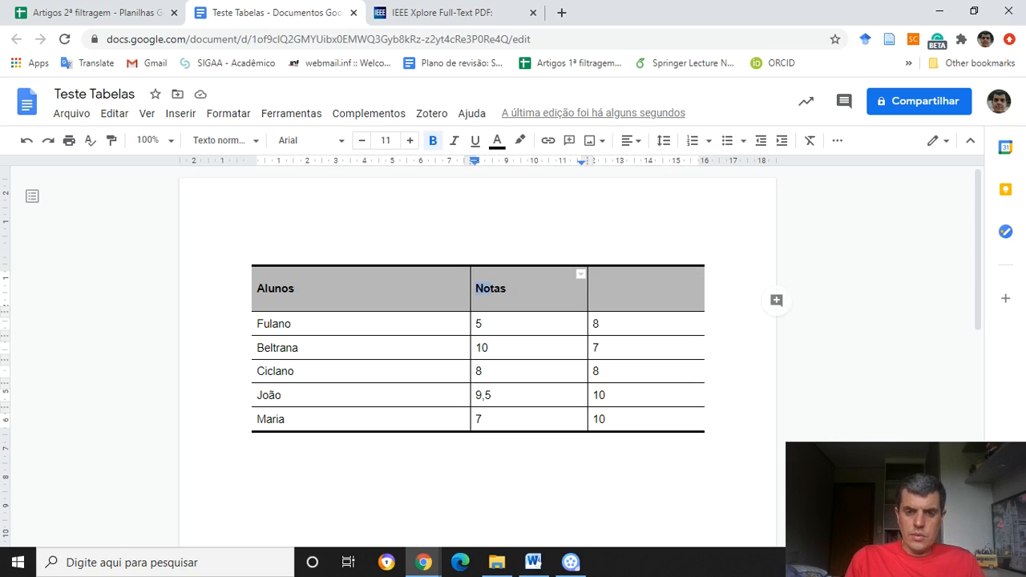
{"action": "key", "text": "Left"}
{"action": "key", "text": "Right"}
{"action": "key", "text": "Right"}
{"action": "key", "text": "Up"}
{"action": "key", "text": "Left"}
{"action": "key", "text": "Right"}
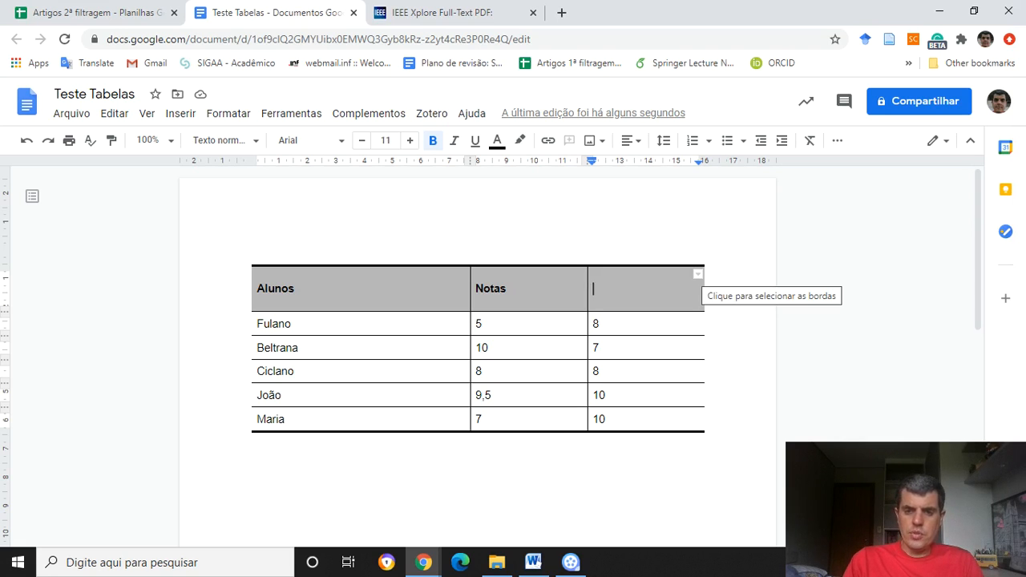
{"action": "left_click", "coordinate": [697, 274]}
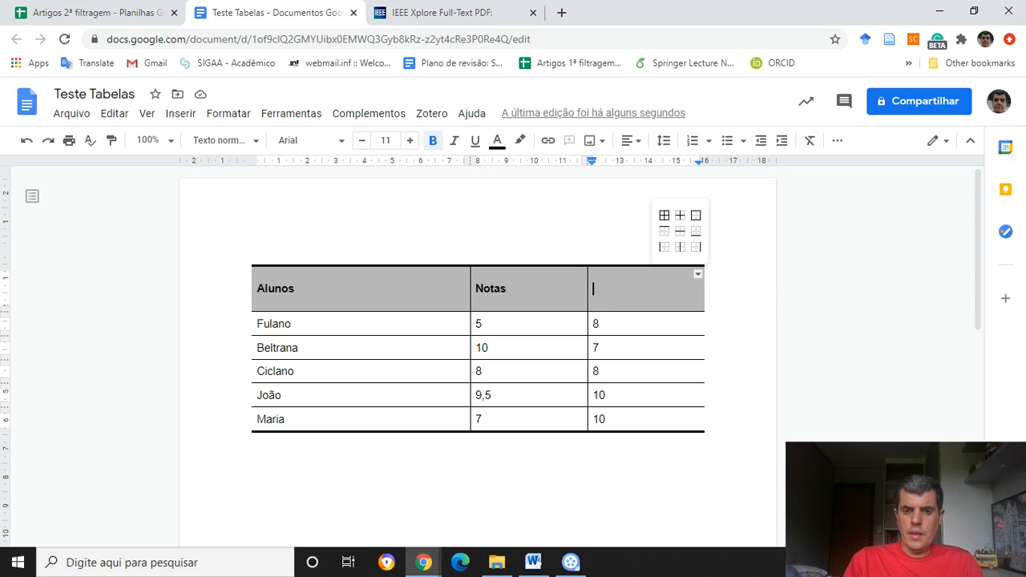
{"action": "left_click", "coordinate": [513, 289]}
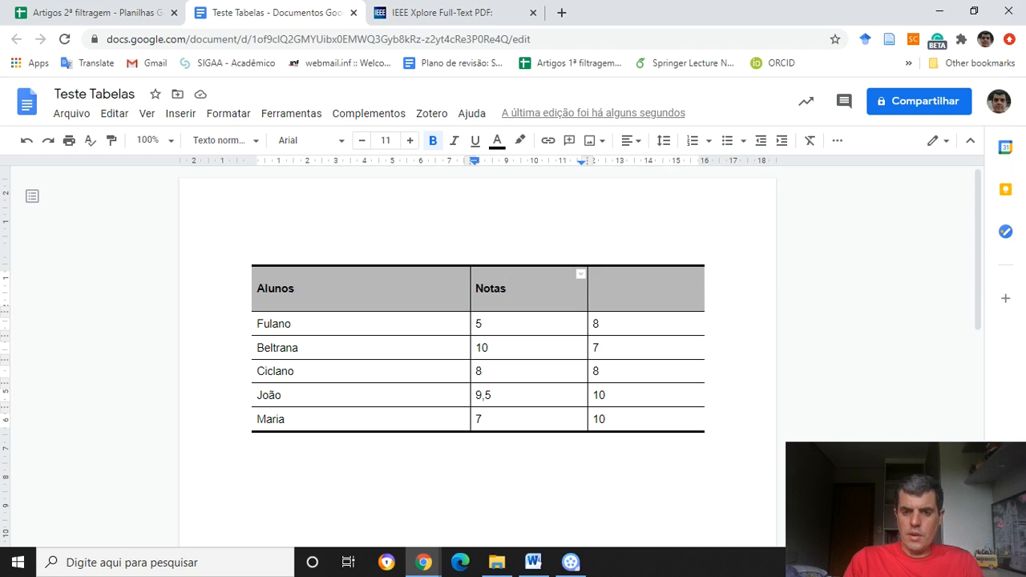
- Set the left border of the empty header cell beside Notas to 0 pt
{"action": "left_click", "coordinate": [593, 289]}
{"action": "left_click", "coordinate": [698, 274]}
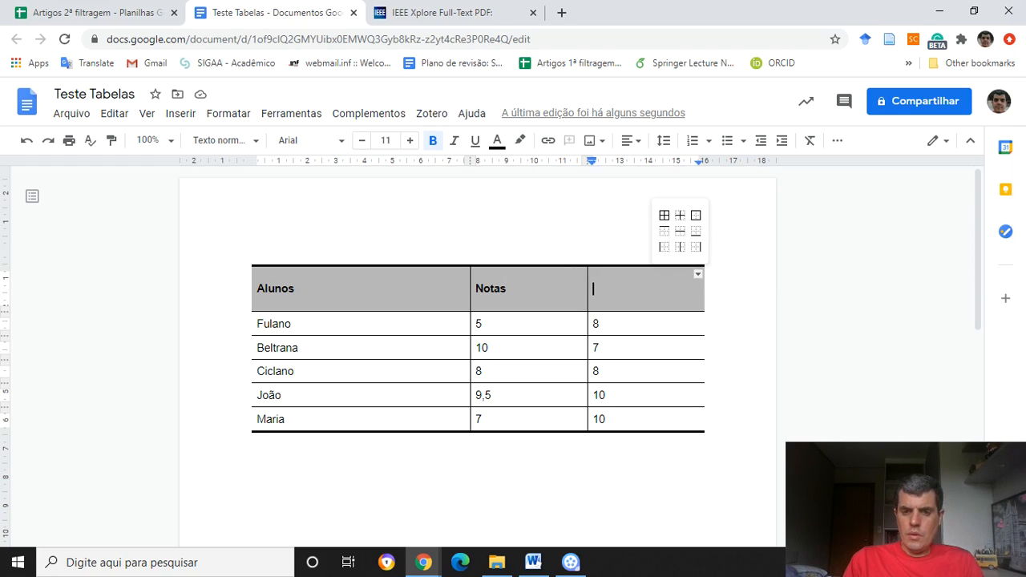
{"action": "left_click", "coordinate": [664, 247]}
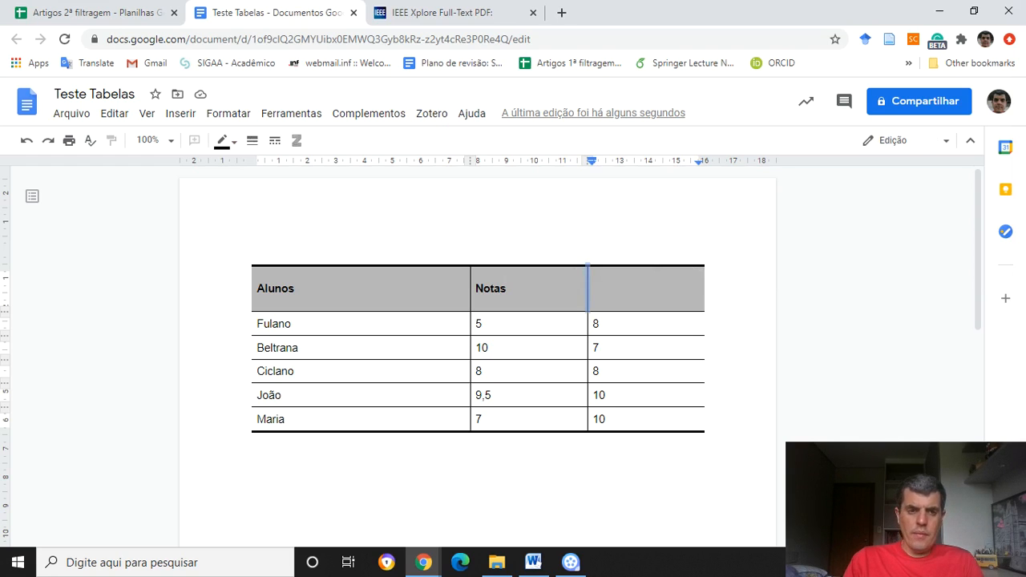
{"action": "left_click", "coordinate": [251, 141]}
{"action": "left_click", "coordinate": [280, 166]}
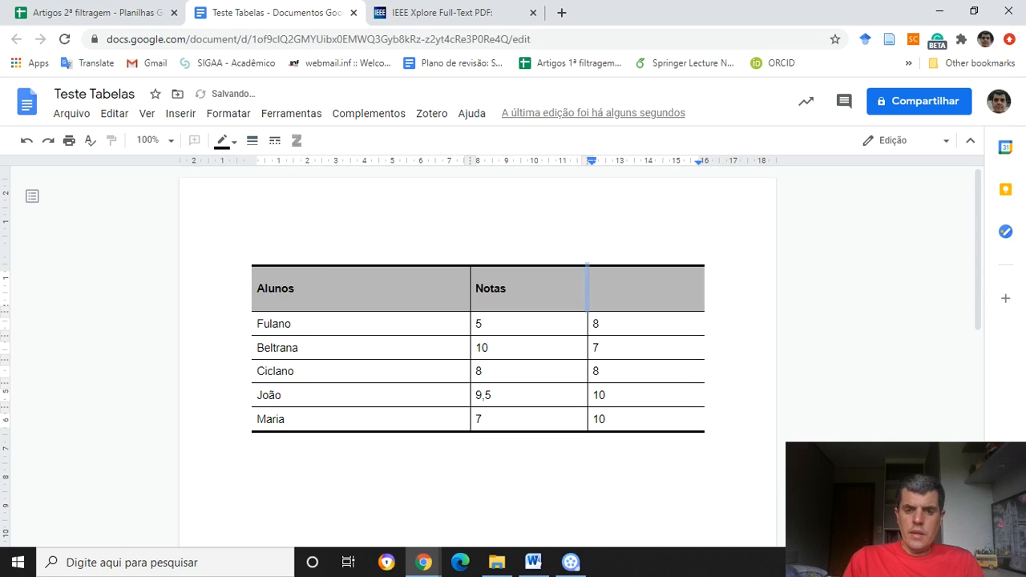
{"action": "left_click", "coordinate": [506, 289]}
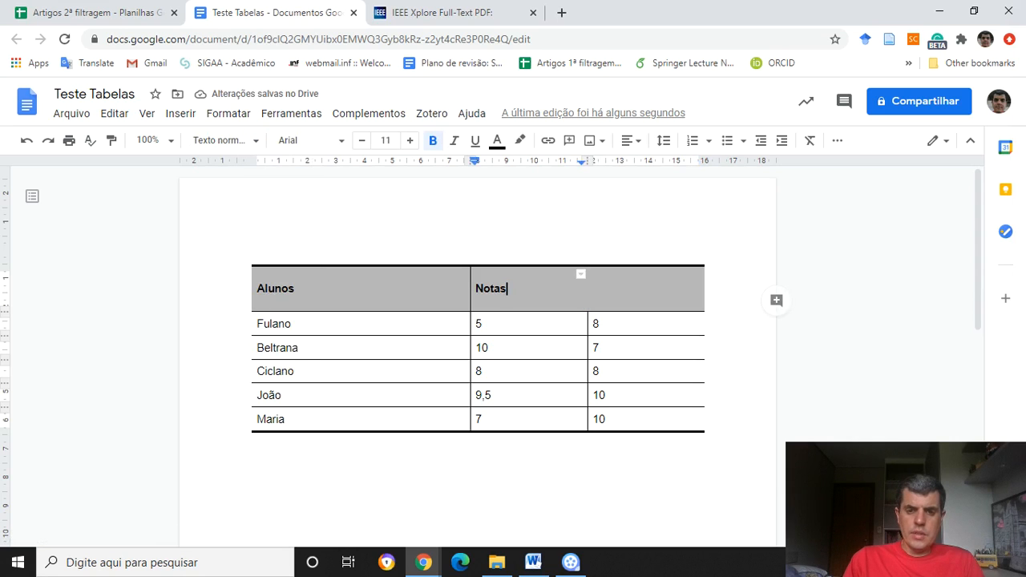
- Center the Notas heading horizontally within its header cell
{"action": "left_click", "coordinate": [632, 140]}
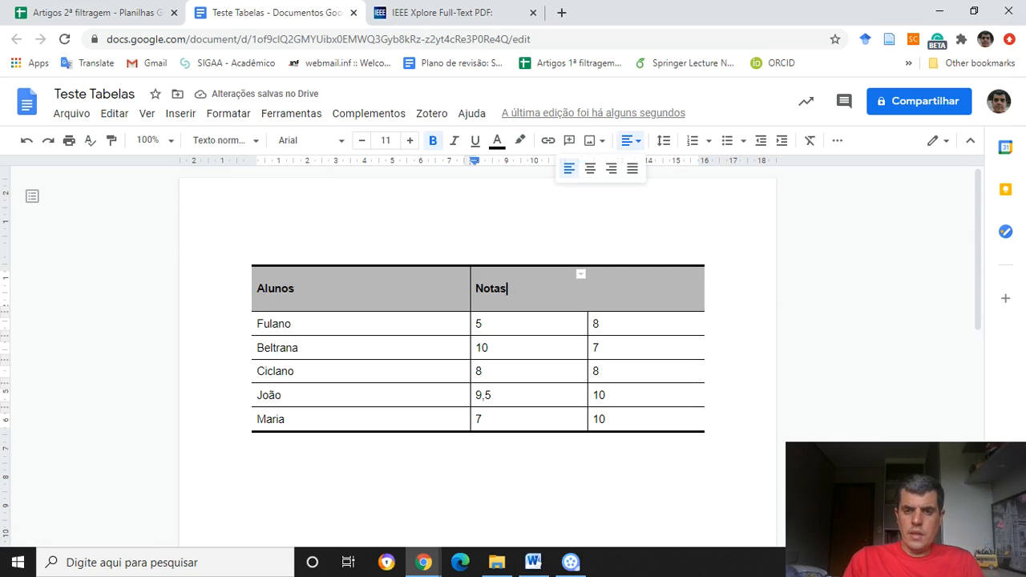
{"action": "left_click", "coordinate": [590, 168]}
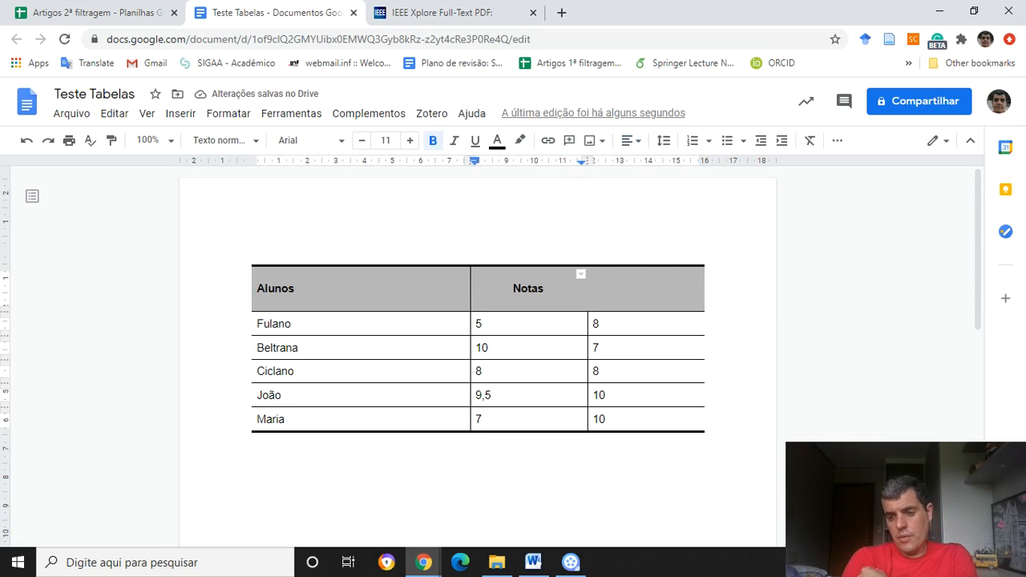
{"action": "left_click_drag", "start_coordinate": [609, 289], "coordinate": [532, 288]}
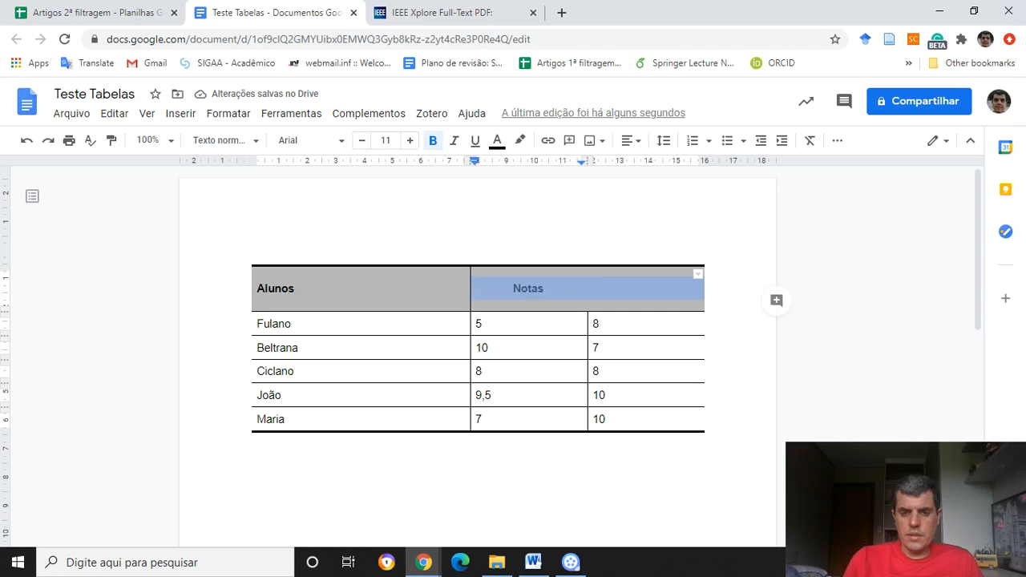
{"action": "left_click", "coordinate": [594, 289]}
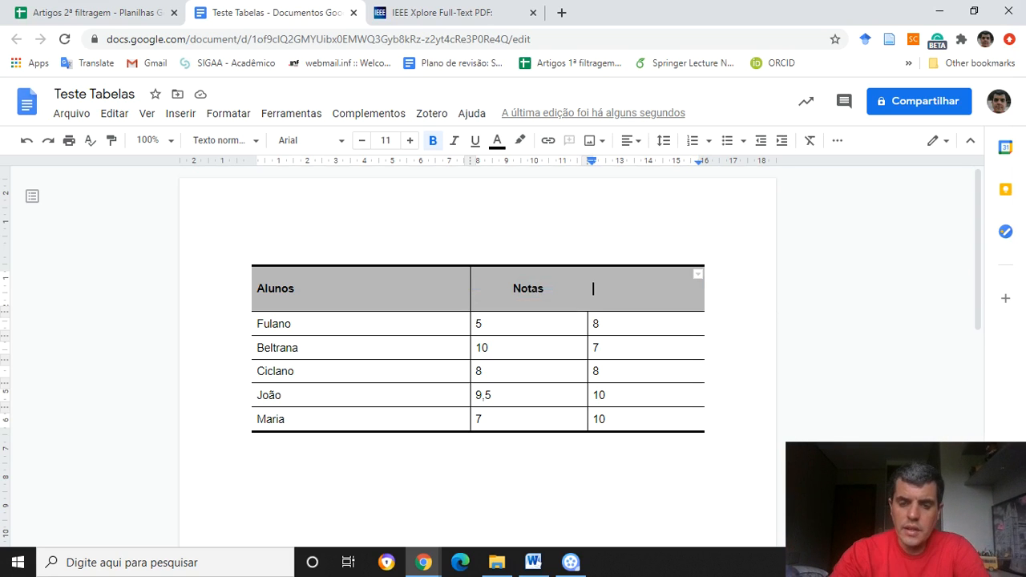
{"action": "key", "text": "shift+Left"}
{"action": "key", "text": "shift+Left"}
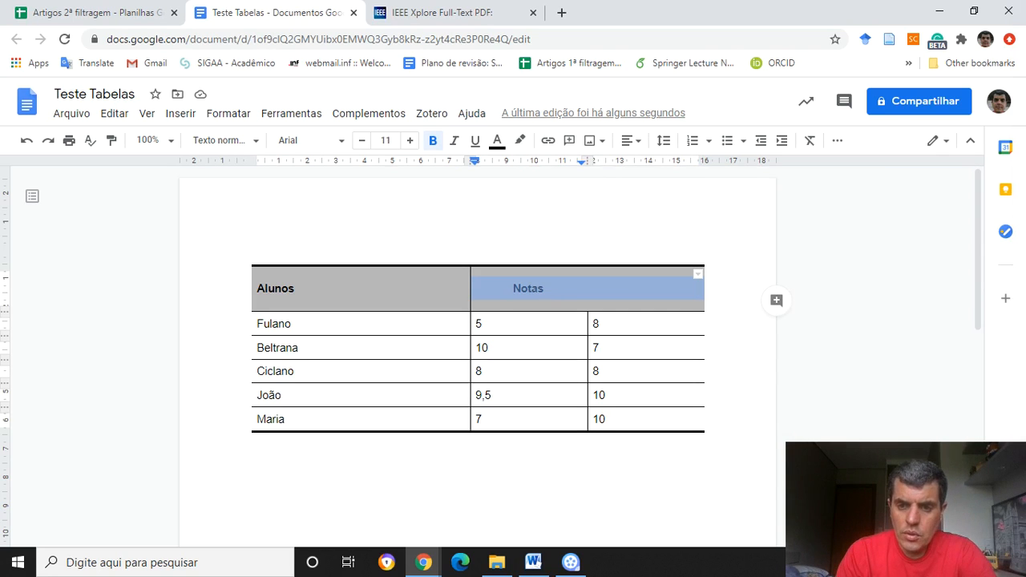
- Set the left border of the empty header cell beside Notas to 1 pt
{"action": "left_click", "coordinate": [698, 274]}
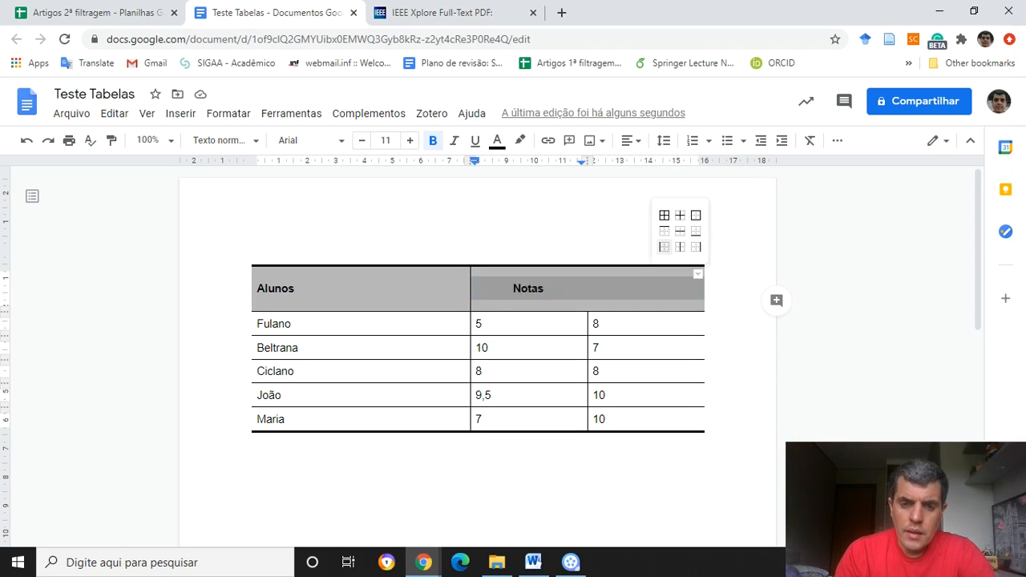
{"action": "left_click", "coordinate": [664, 246]}
{"action": "left_click", "coordinate": [593, 289]}
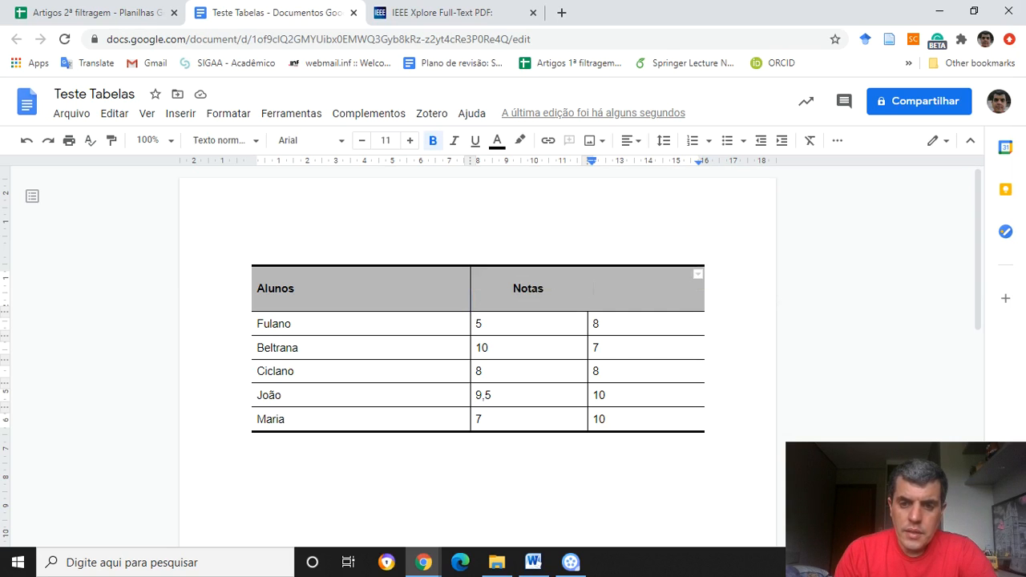
{"action": "left_click", "coordinate": [698, 275]}
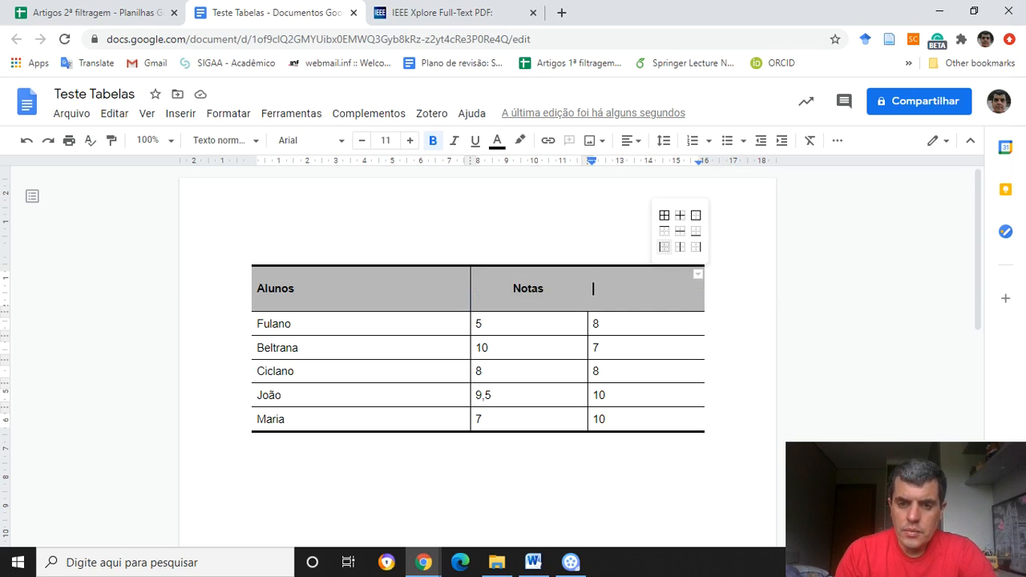
{"action": "left_click", "coordinate": [664, 247]}
{"action": "left_click", "coordinate": [251, 140]}
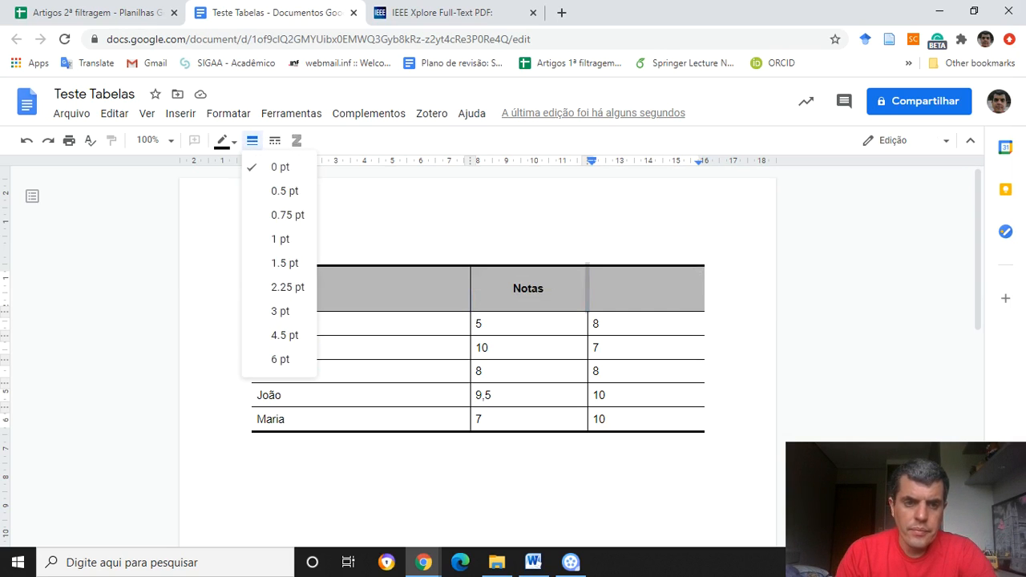
{"action": "left_click", "coordinate": [280, 239]}
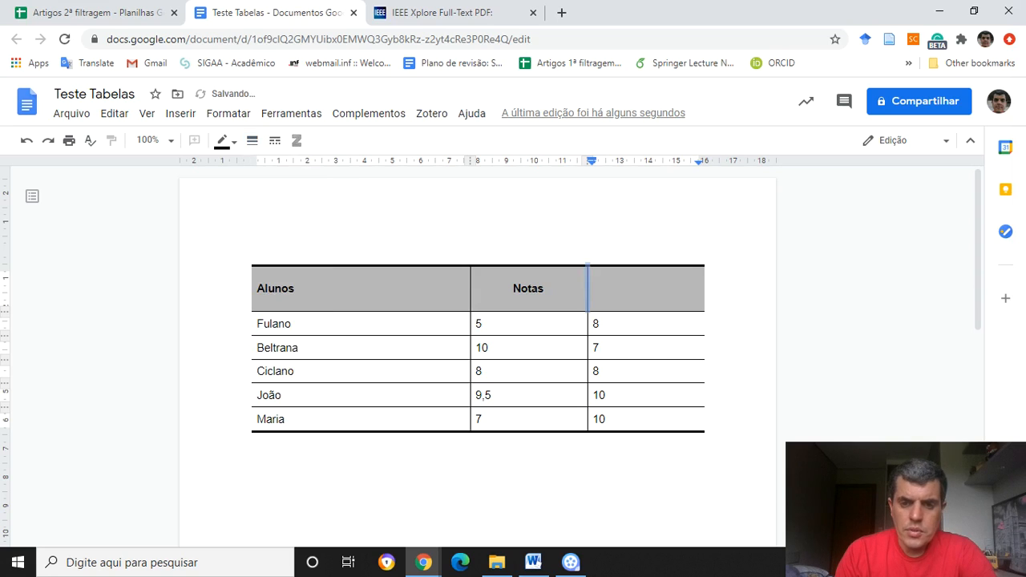
- Merge the Notas header cell with the empty header cell beside it into one cell spanning both grade columns
{"action": "left_click", "coordinate": [633, 288]}
{"action": "left_click_drag", "start_coordinate": [633, 288], "coordinate": [538, 288]}
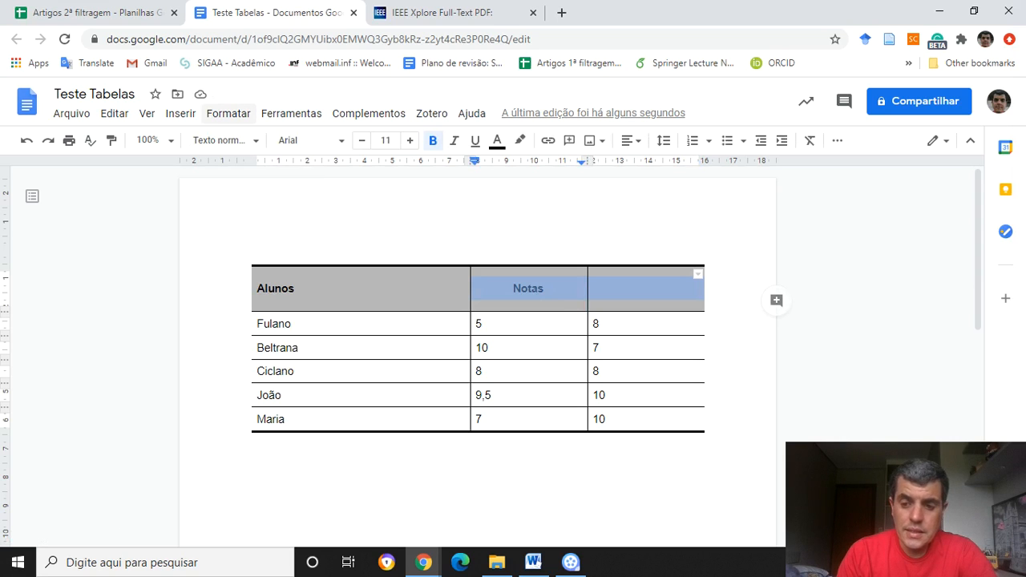
{"action": "left_click", "coordinate": [228, 113]}
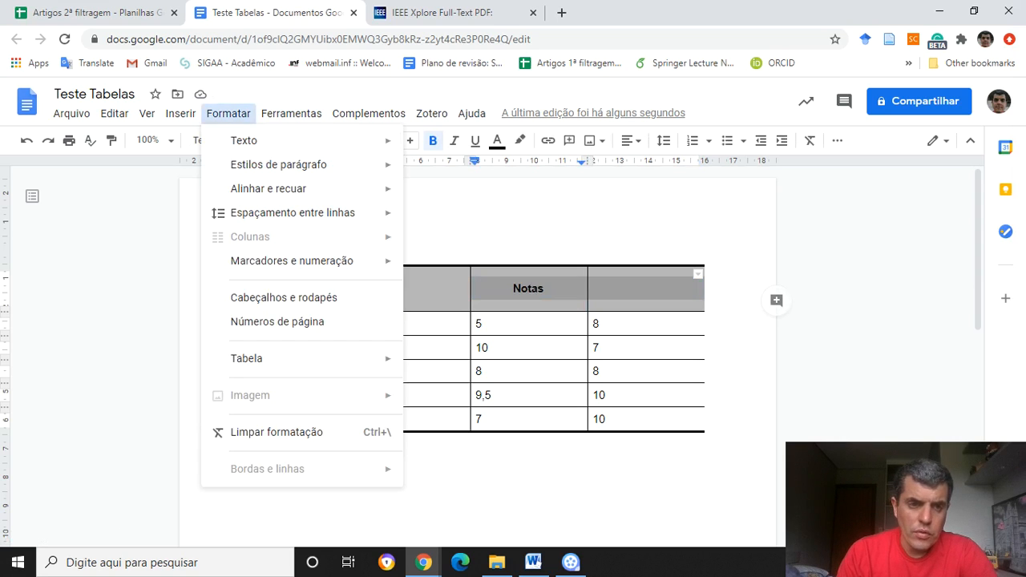
{"action": "mouse_move", "coordinate": [304, 359]}
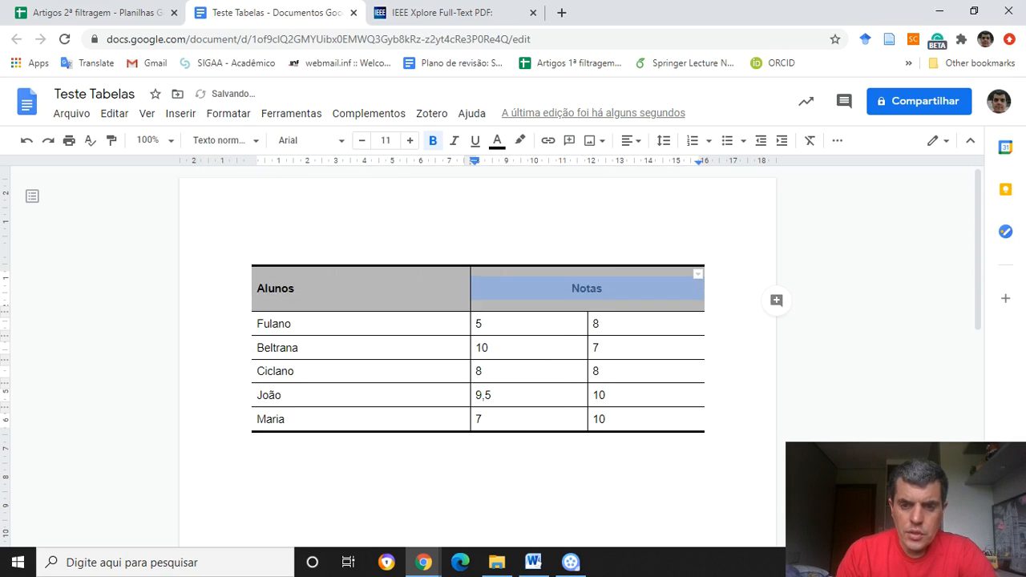
{"action": "left_click", "coordinate": [603, 289]}
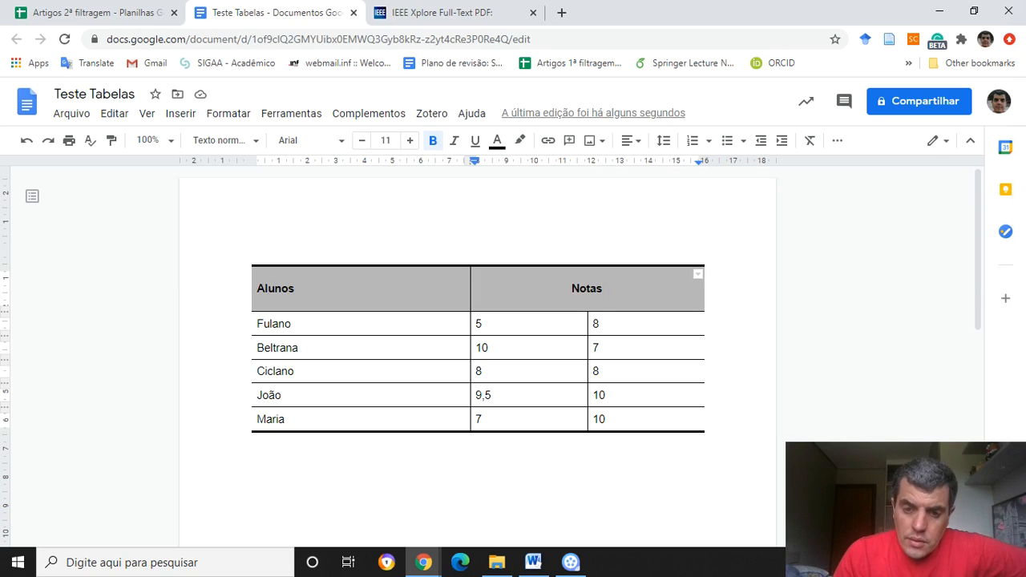
{"action": "left_click", "coordinate": [483, 324]}
{"action": "left_click_drag", "start_coordinate": [477, 324], "coordinate": [689, 423]}
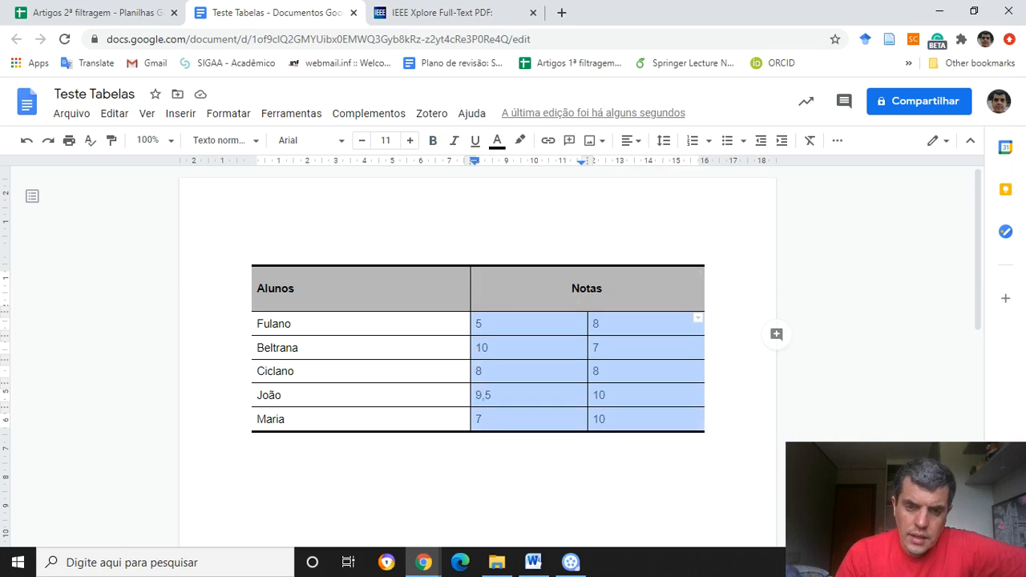
{"action": "left_click", "coordinate": [482, 324]}
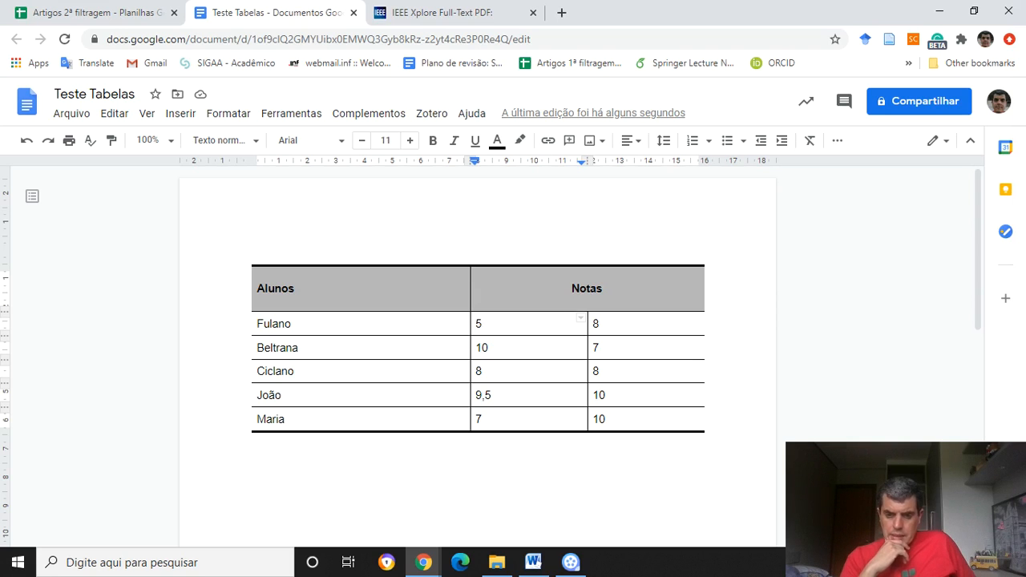
{"action": "left_click", "coordinate": [604, 288]}
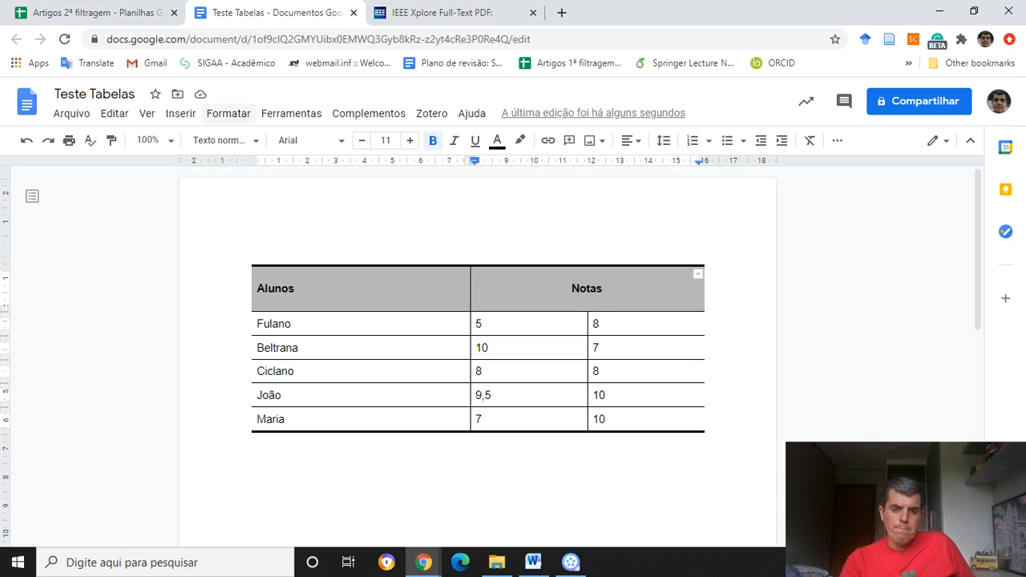